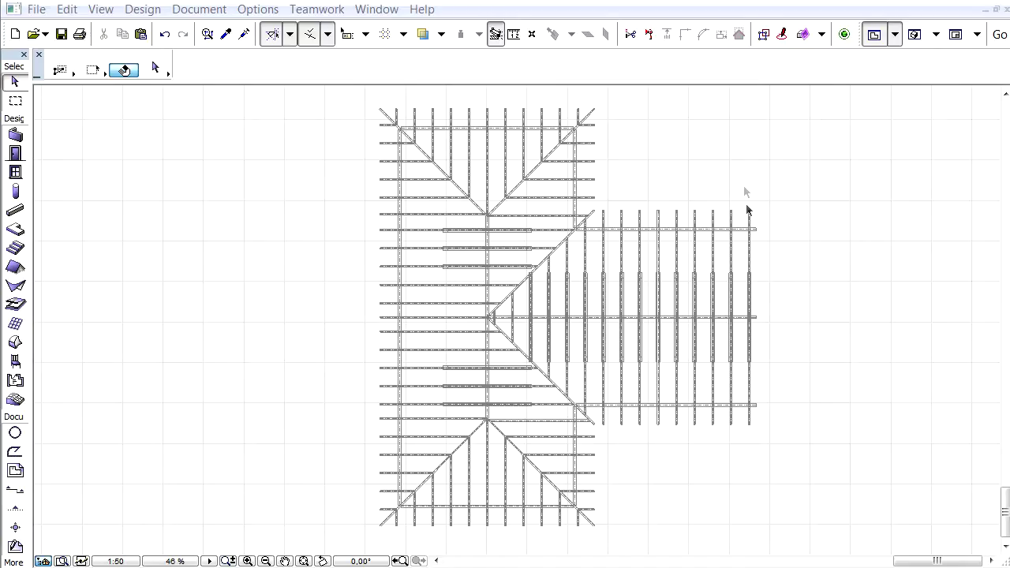
- Open the Schedules Scheme Settings dialog on the Roofmaker scheme
key("F3")
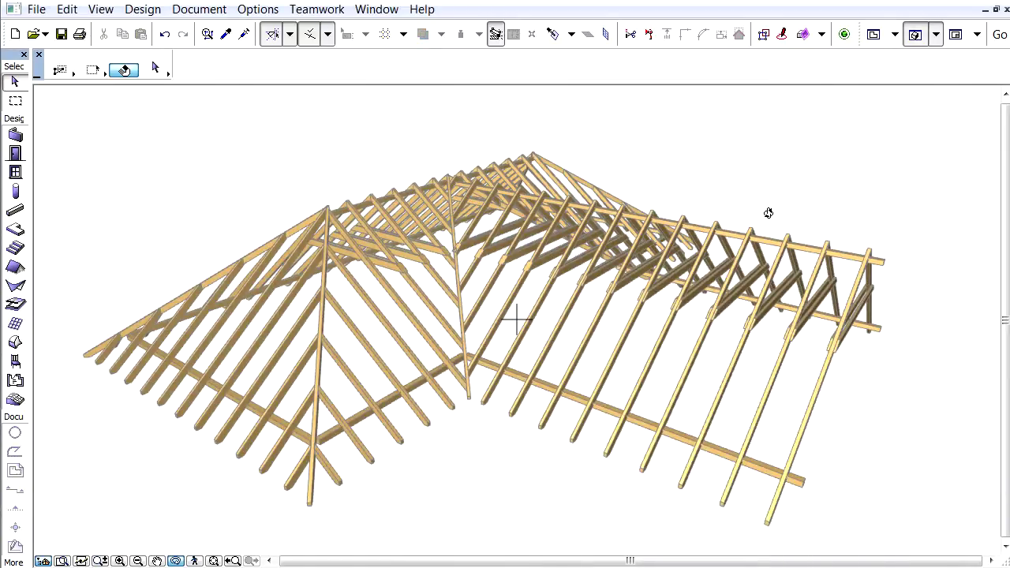
key("F2")
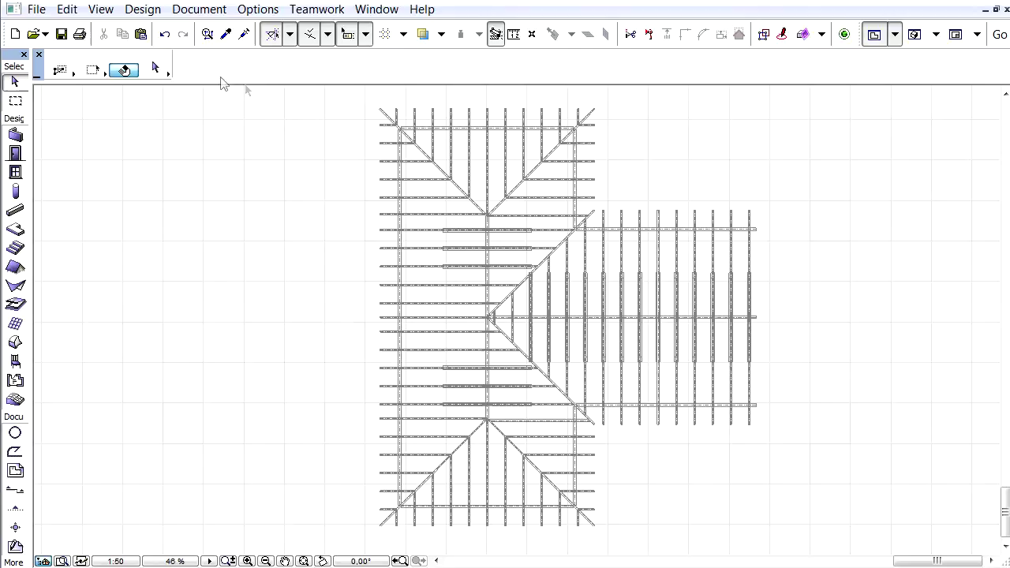
left_click(198, 11)
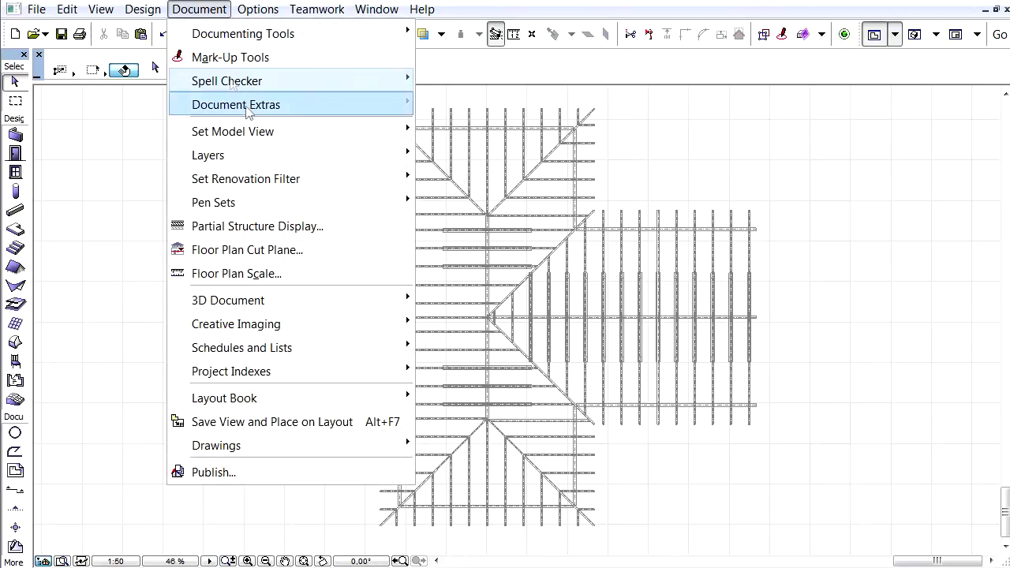
mouse_move(336, 332)
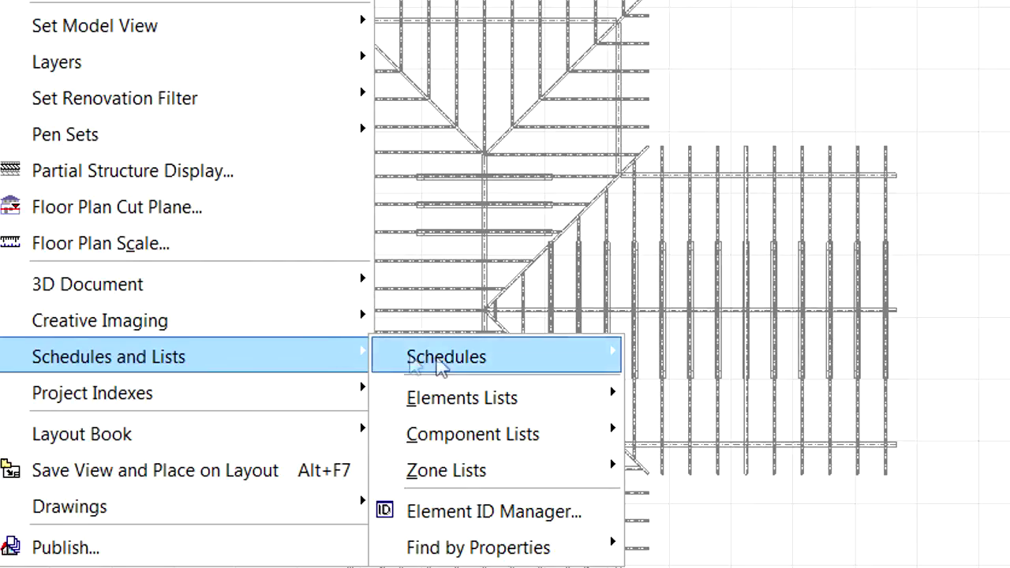
mouse_move(439, 367)
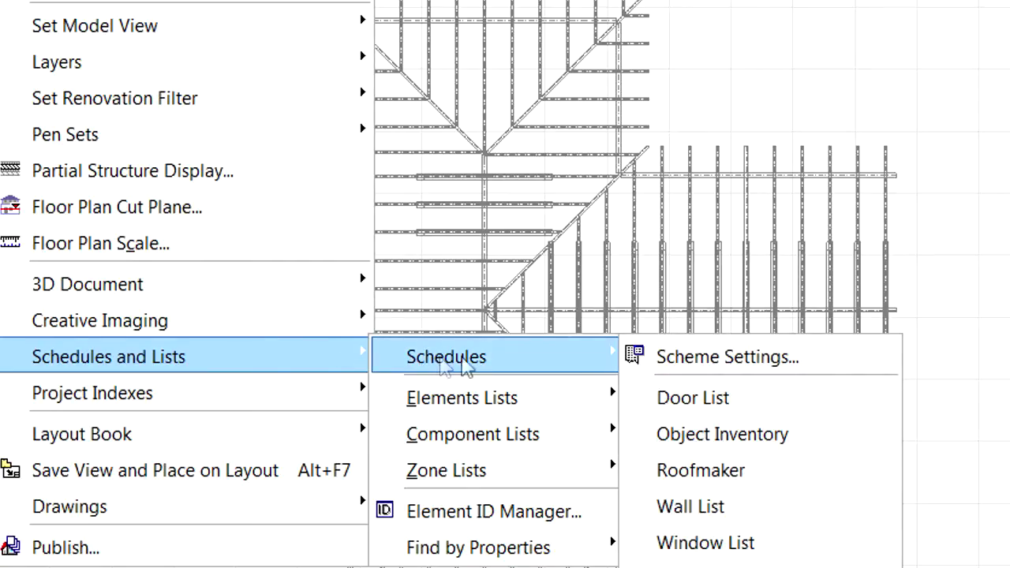
left_click(682, 365)
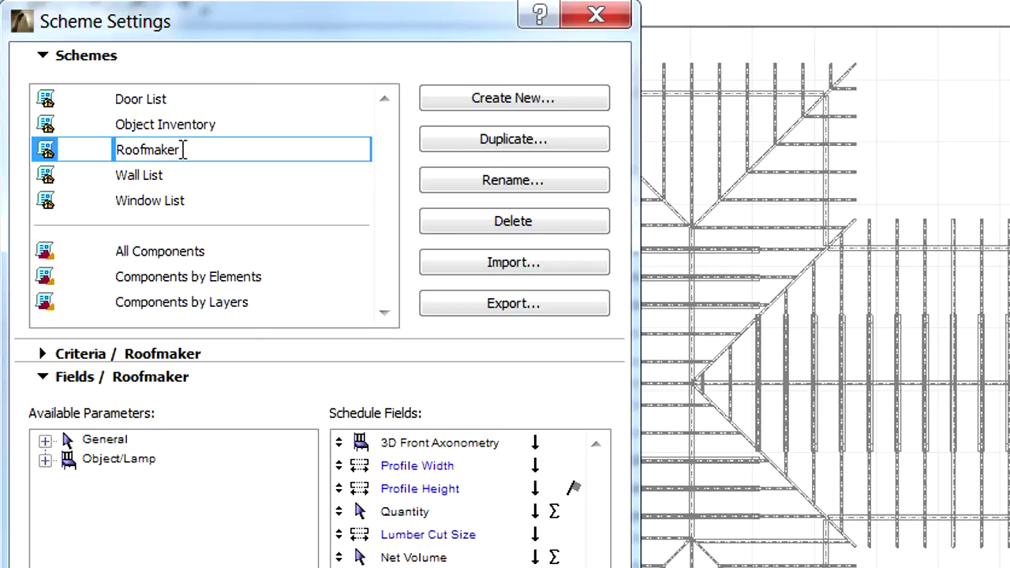
- Set the Roofmaker criterion Subtype Name to Roof Component
left_click(180, 57)
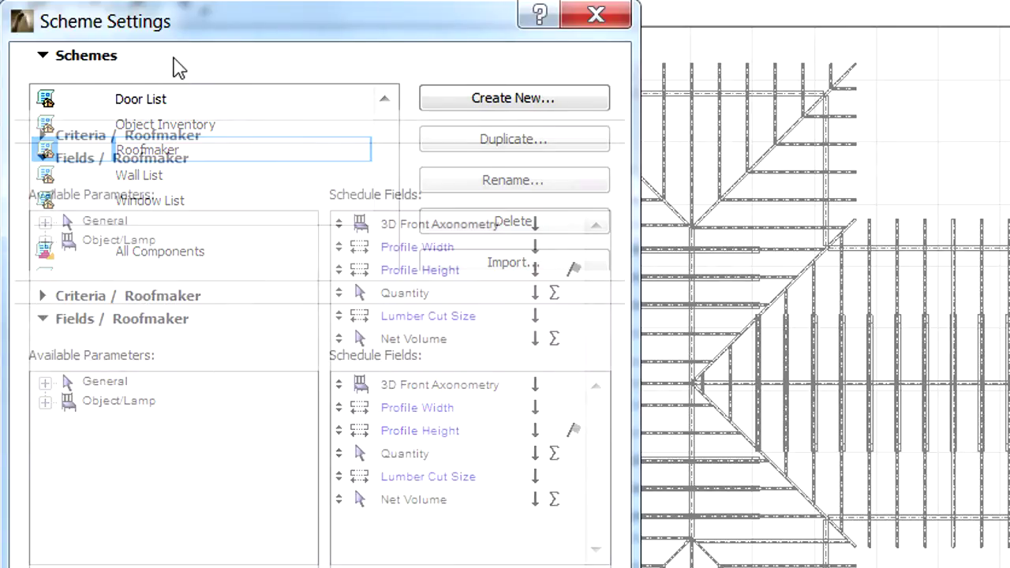
left_click(182, 79)
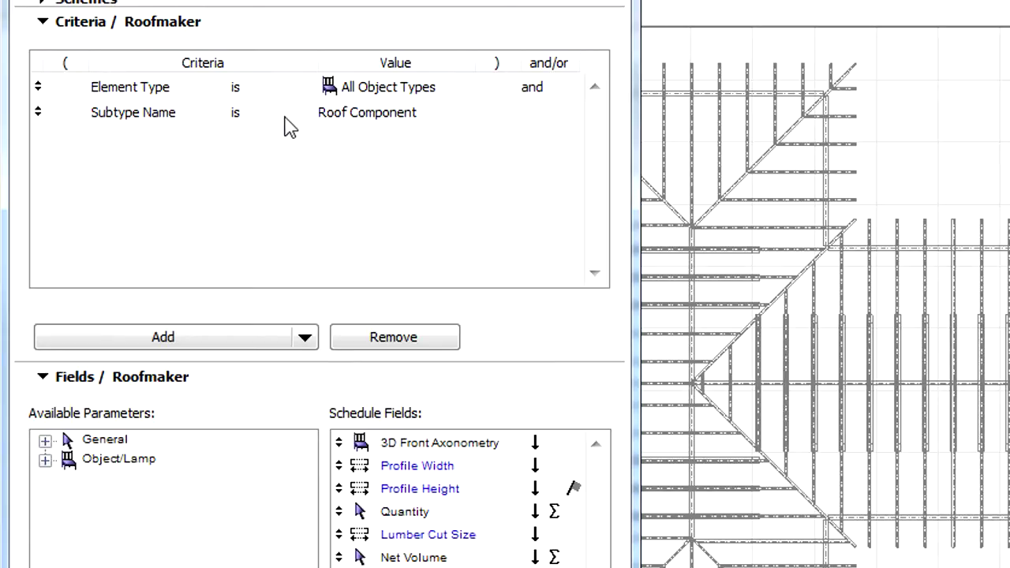
left_click(347, 116)
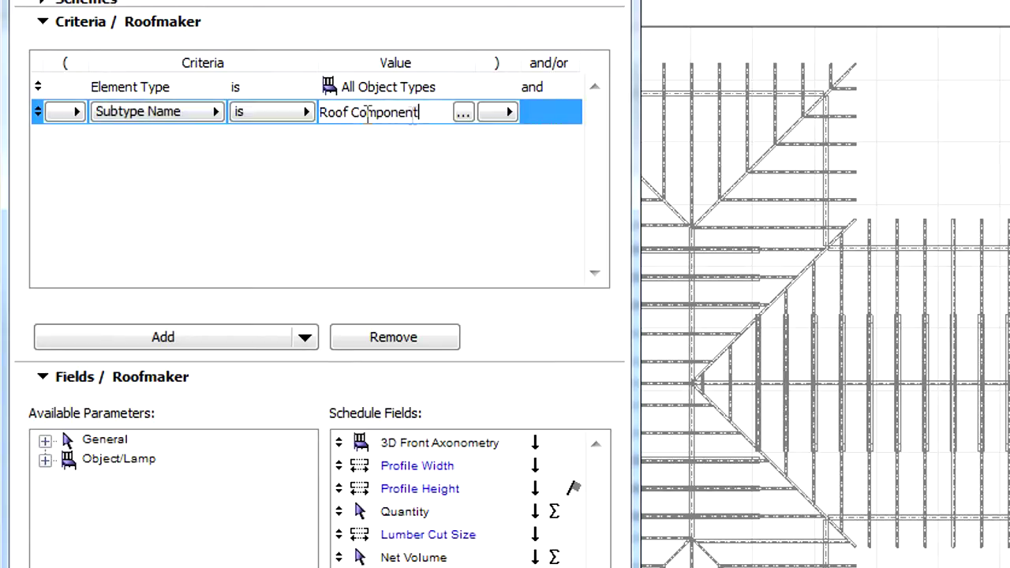
left_click(463, 115)
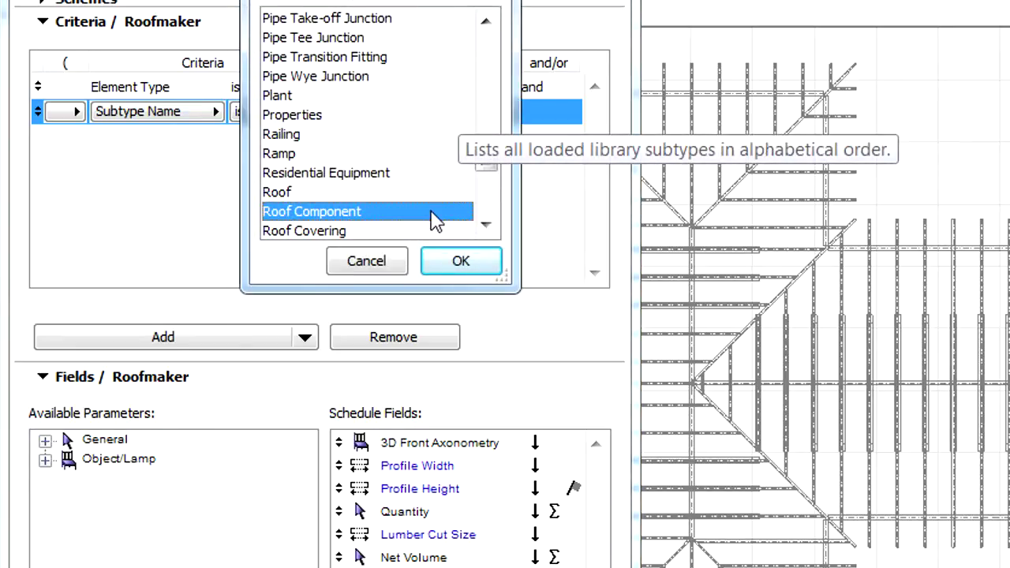
left_click(456, 263)
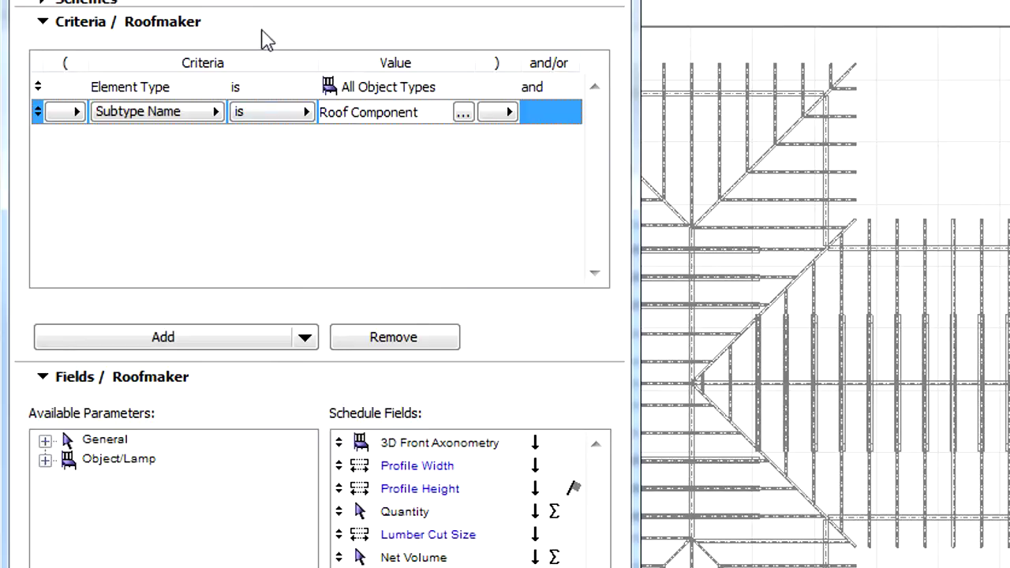
- Collapse Criteria and show the Add options under the Roofmaker fields
left_click(263, 25)
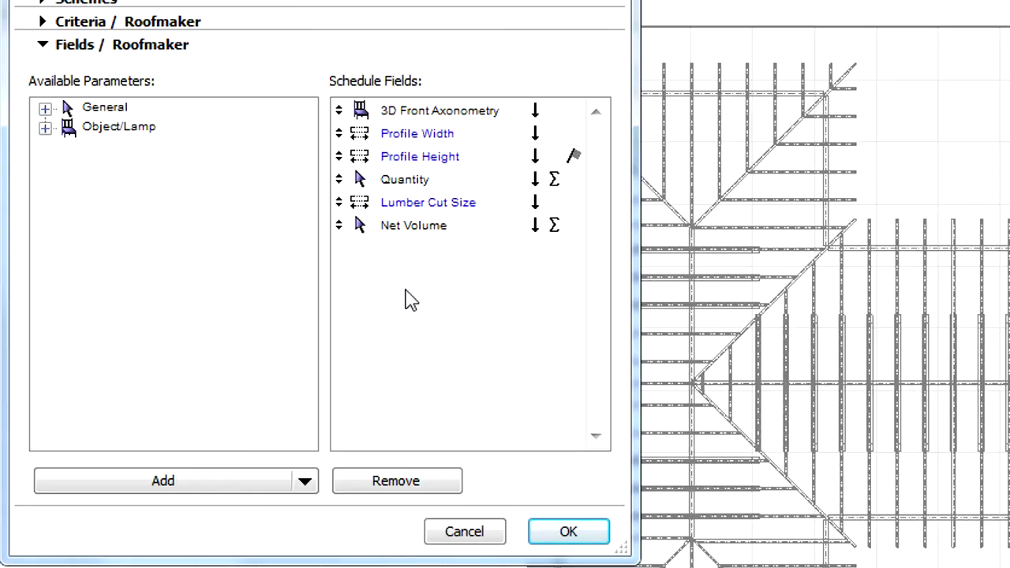
left_click(306, 483)
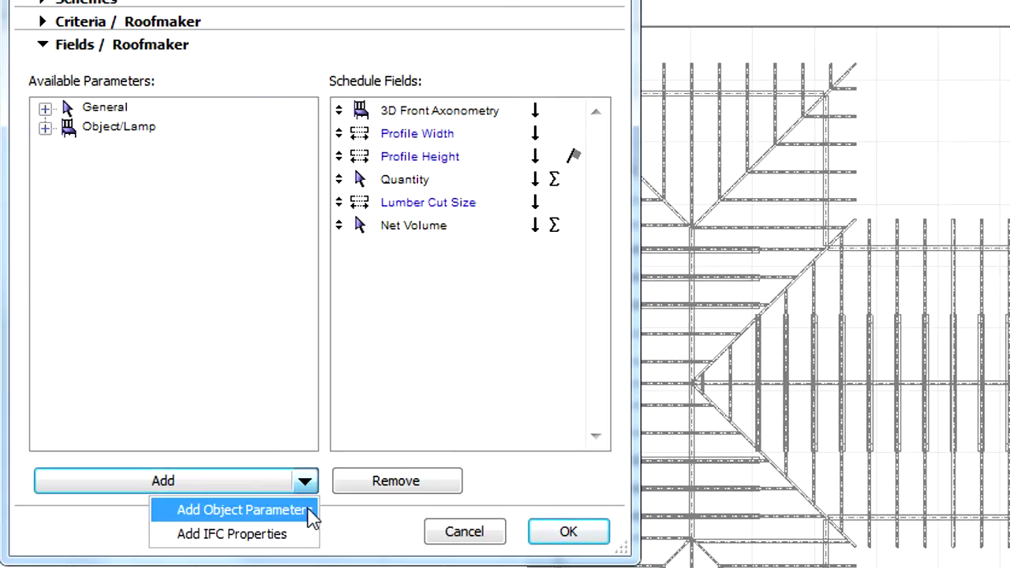
- Add object parameters, browsing ArchiCAD Library 17 down to RoofMaker Library 17
left_click(311, 511)
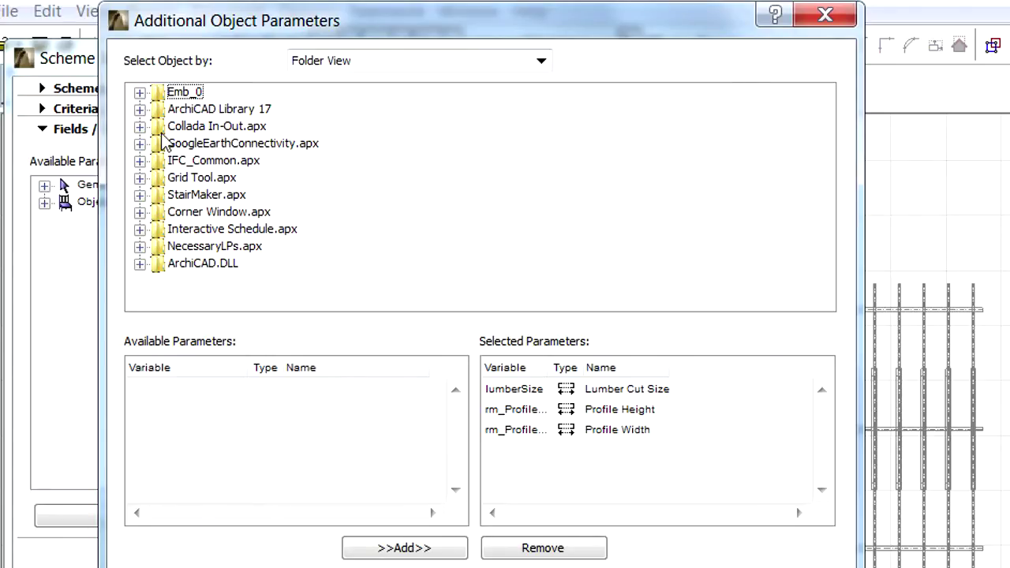
left_click(142, 111)
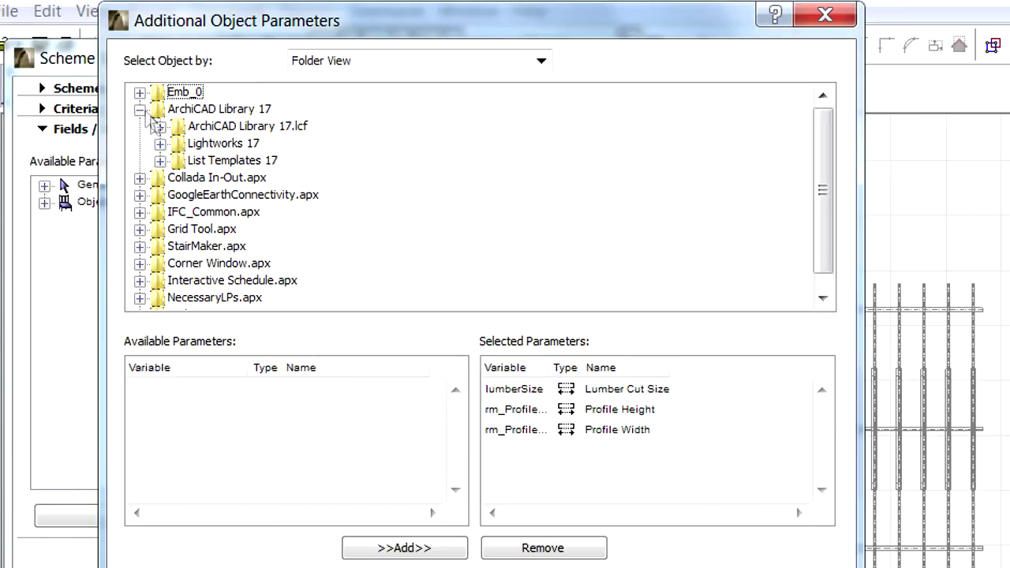
left_click(161, 126)
left_click(180, 145)
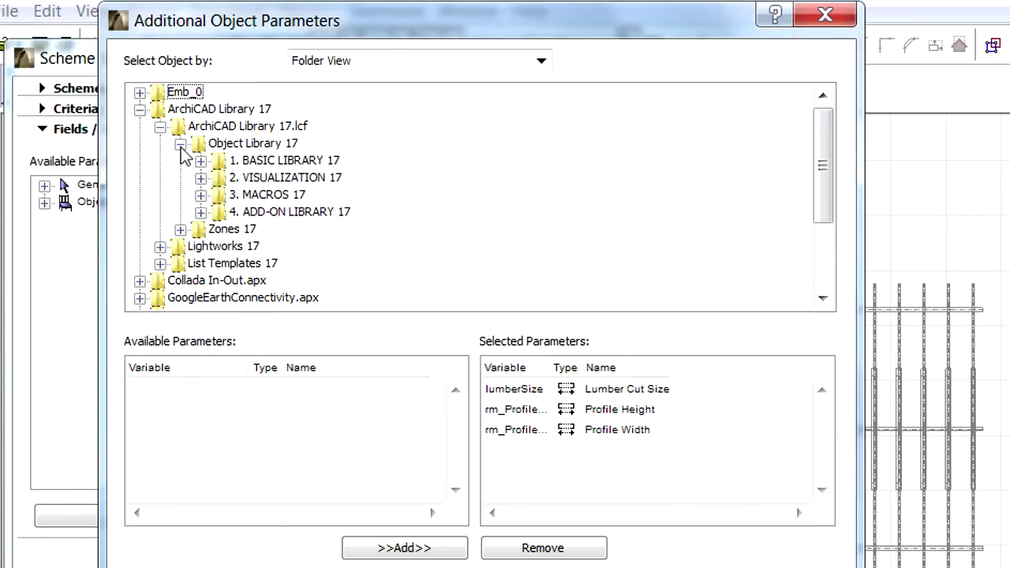
left_click(200, 212)
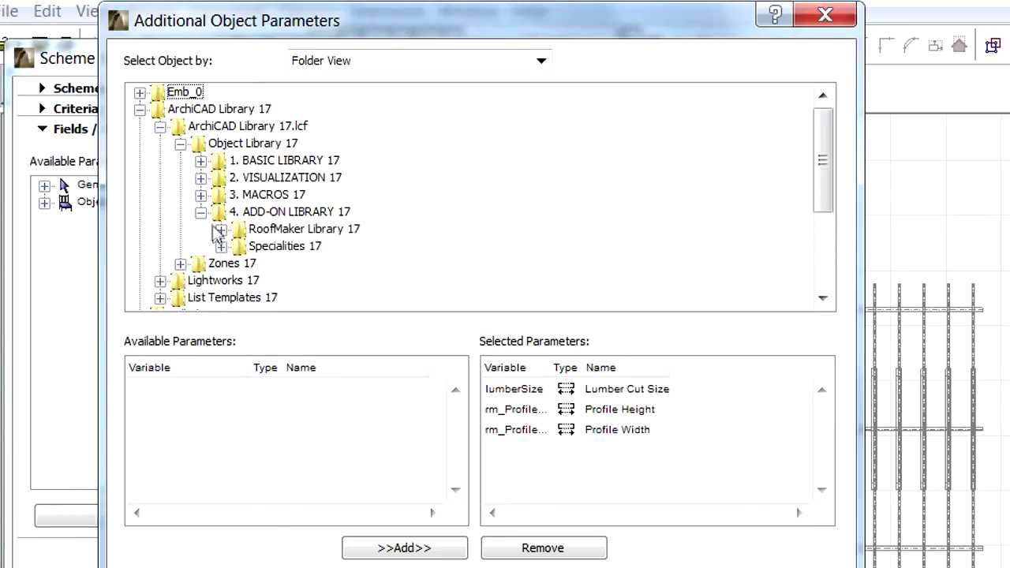
left_click(221, 229)
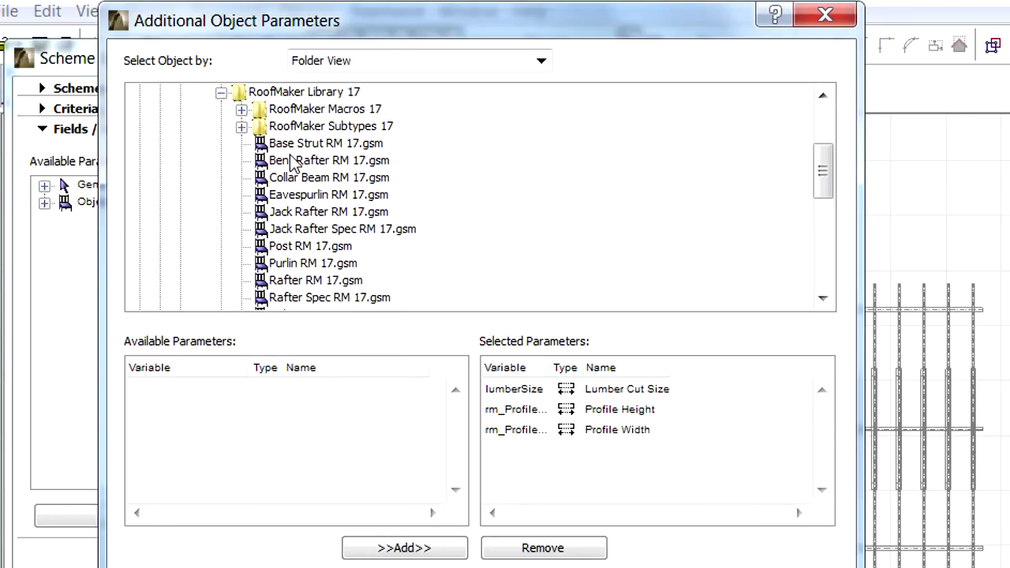
- Add roundedLumberSize from Base Strut RM 17.gsm as a new schedule field
left_click(301, 145)
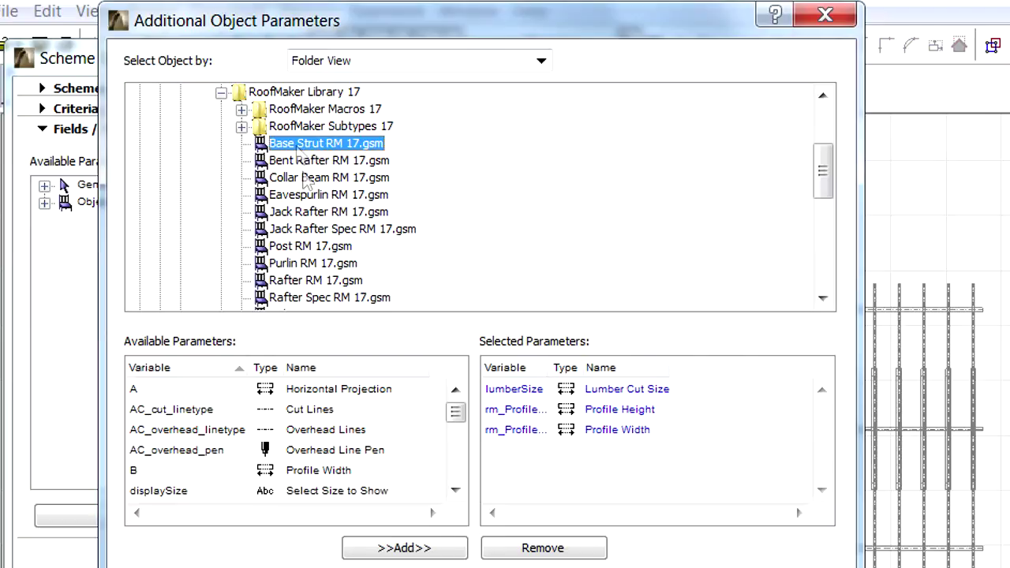
left_click_drag(453, 411, 426, 461)
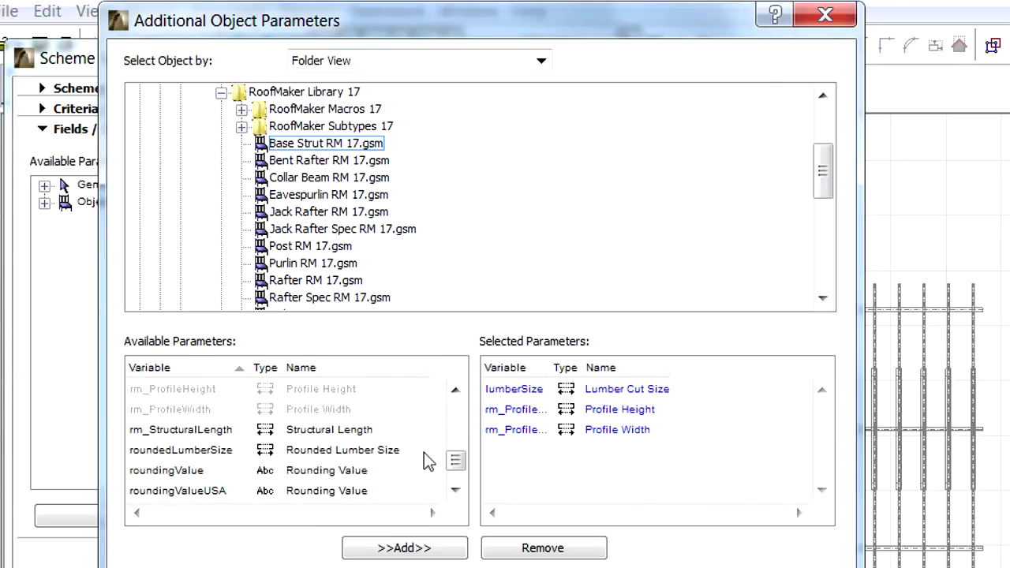
left_click(396, 453)
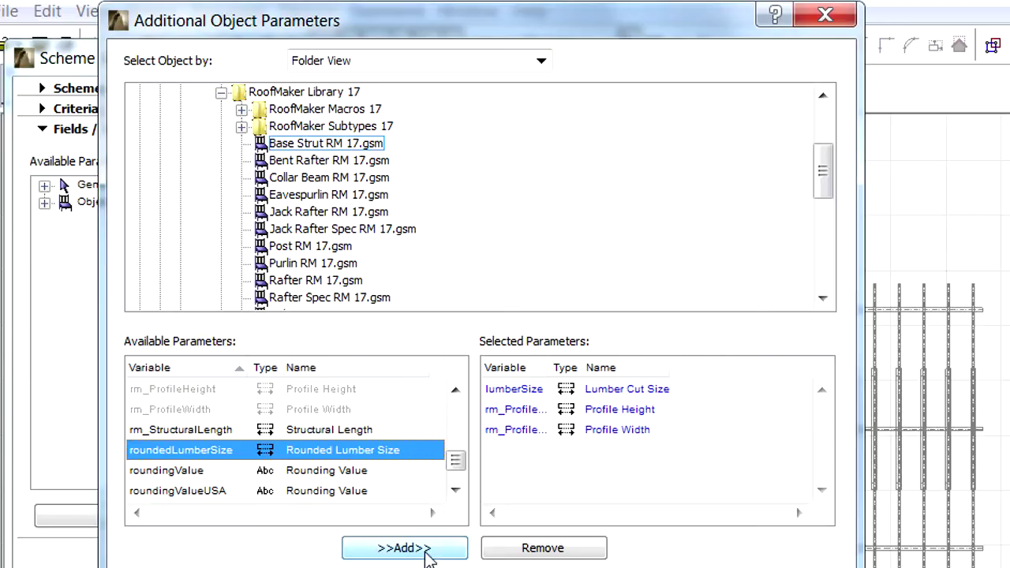
left_click(427, 556)
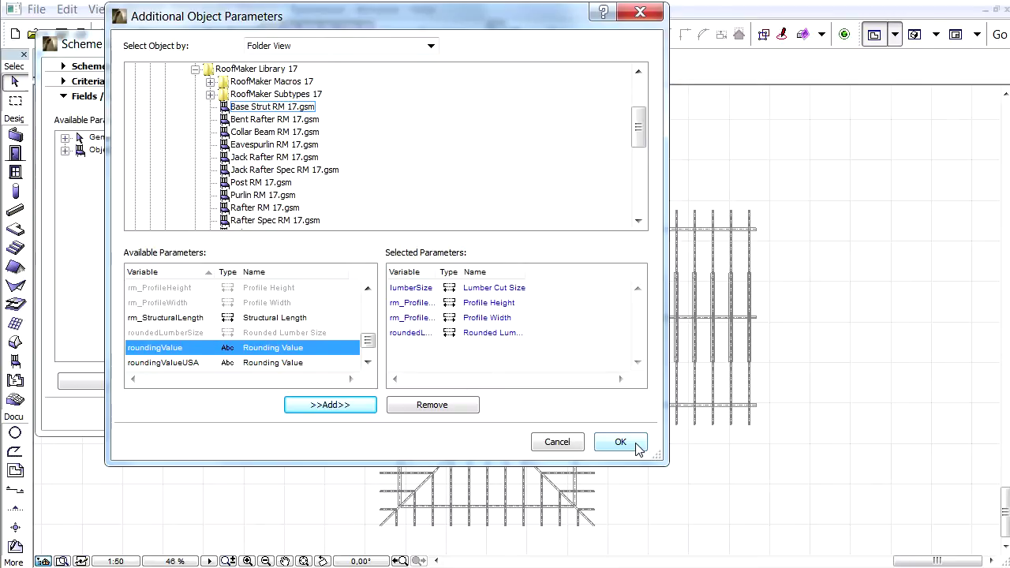
left_click(621, 443)
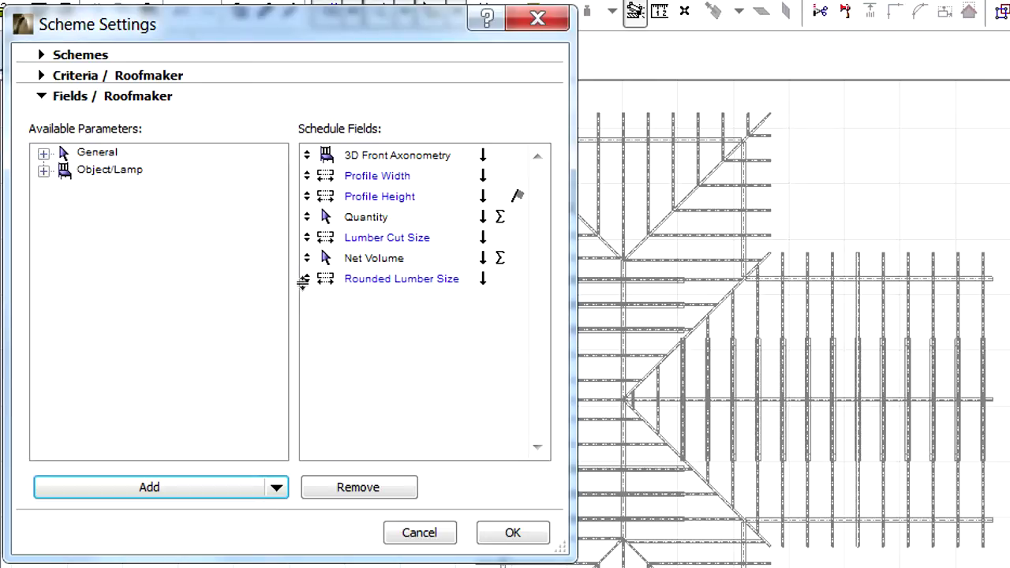
- Move Rounded Lumber Size above Net Volume and turn on its sum total
left_click_drag(303, 283, 306, 266)
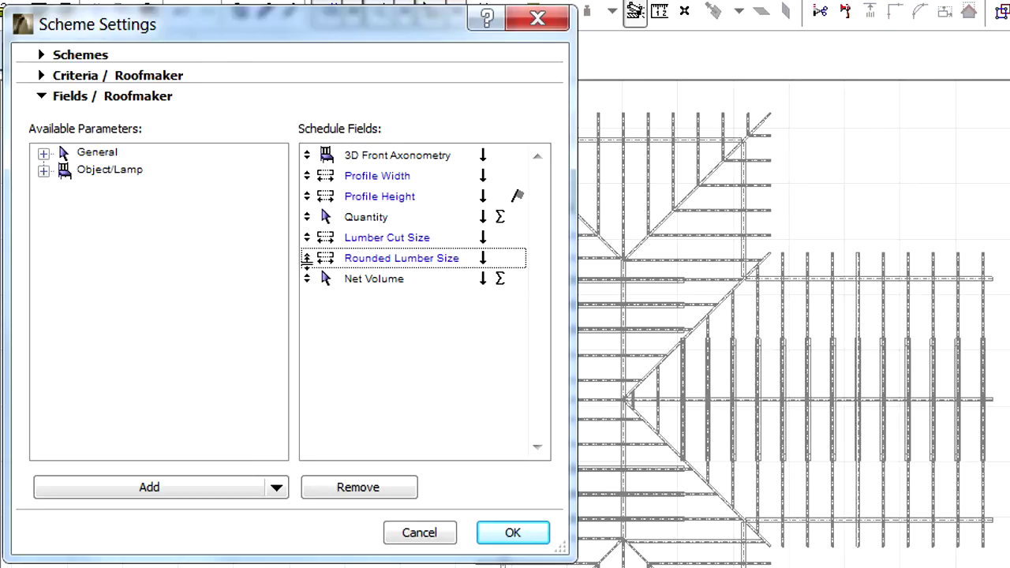
left_click_drag(306, 259, 307, 261)
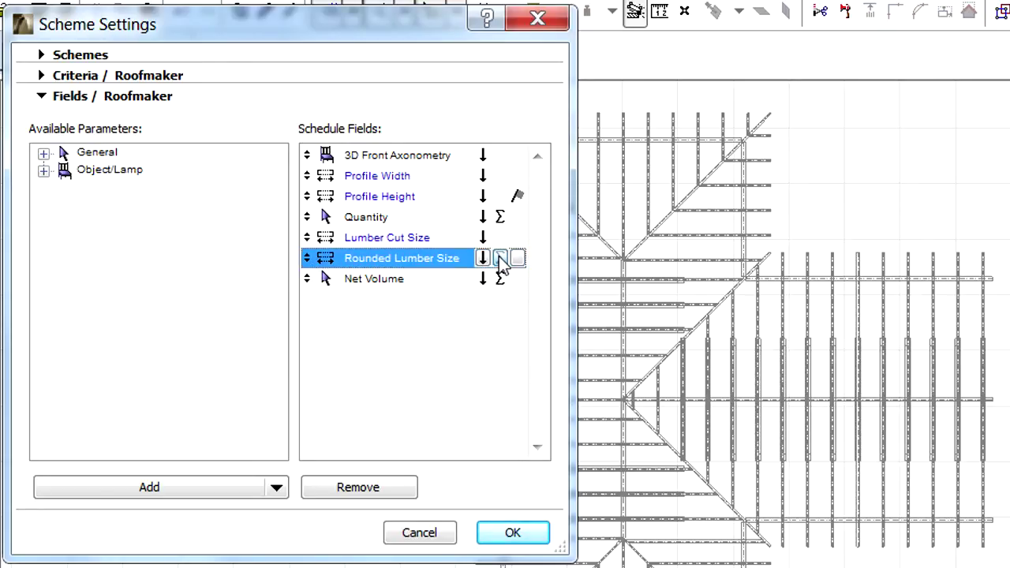
left_click(499, 259)
- Apply the scheme changes and bring up the Schedules list showing Roofmaker
left_click(517, 534)
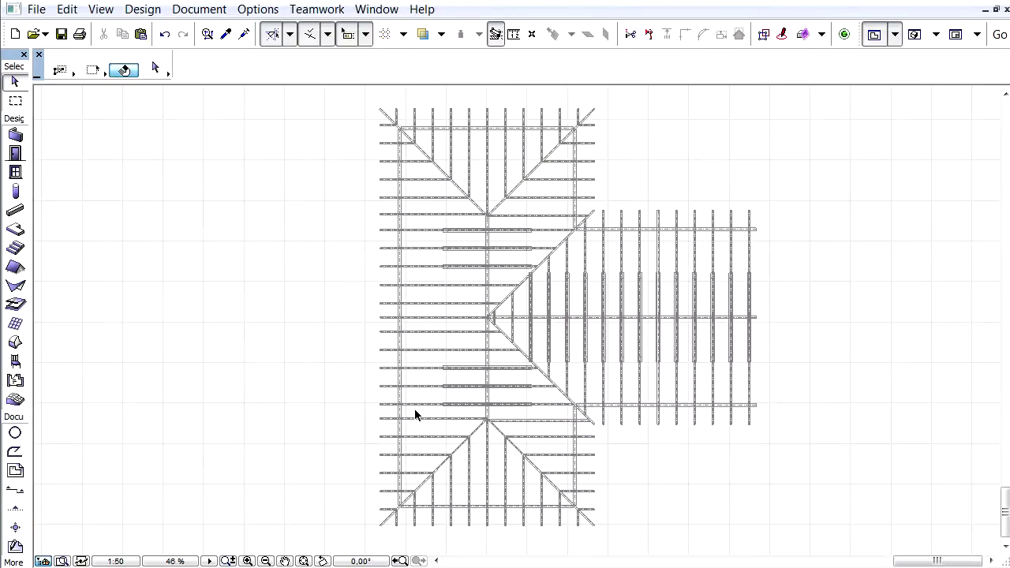
left_click(205, 9)
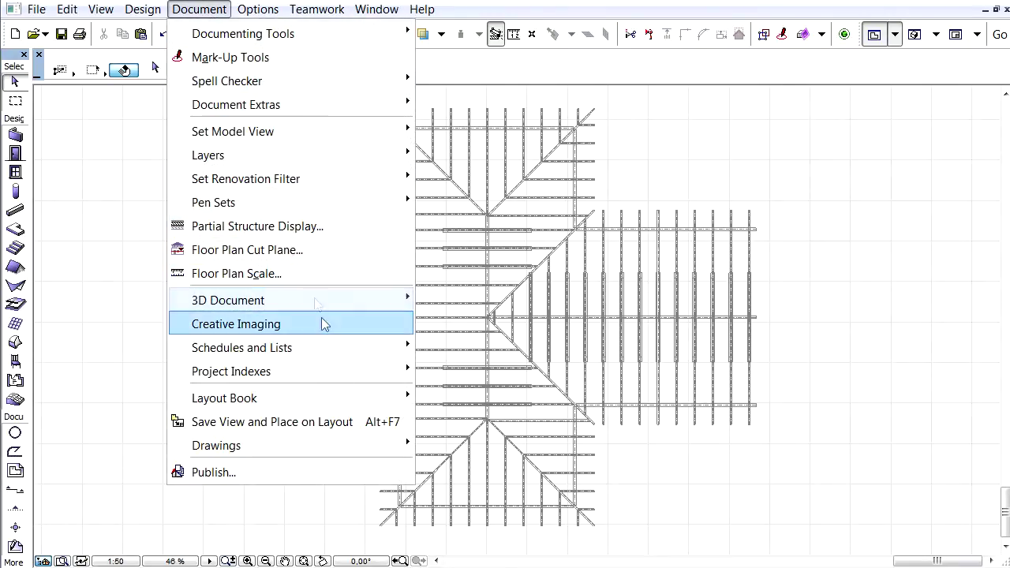
mouse_move(335, 348)
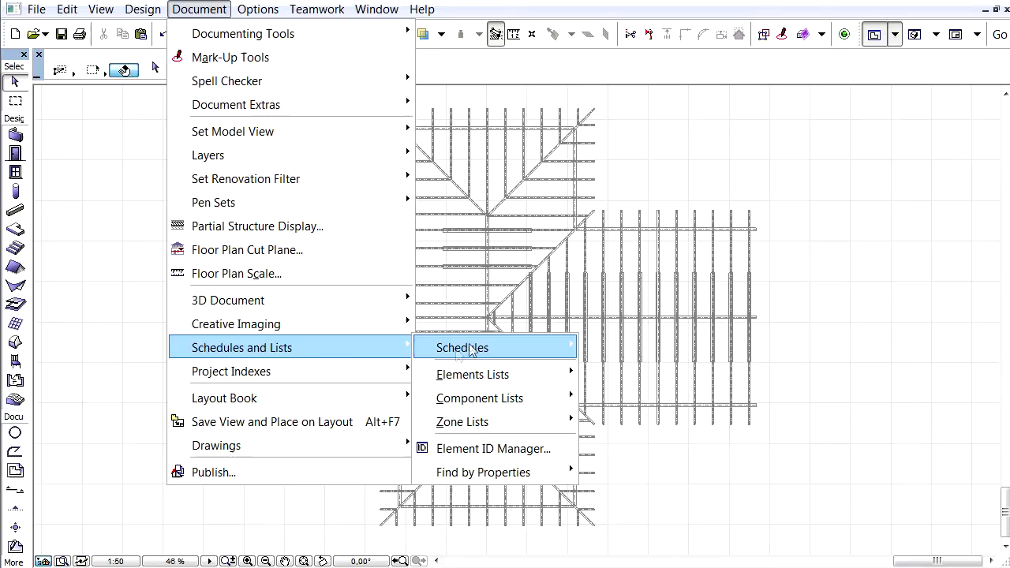
mouse_move(485, 349)
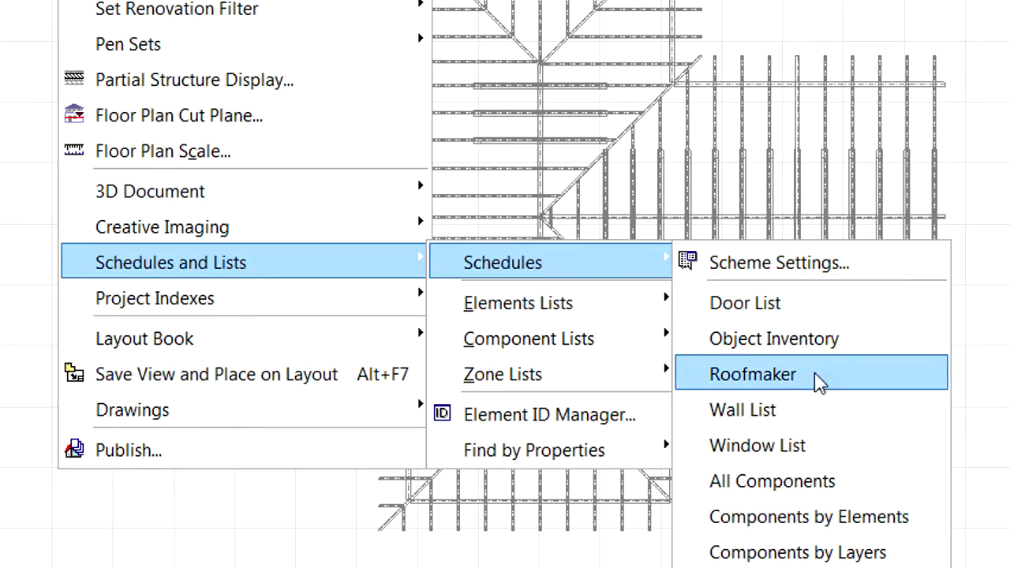
- Open the Roofmaker List, freeze its header, and scroll through the rows
left_click(817, 378)
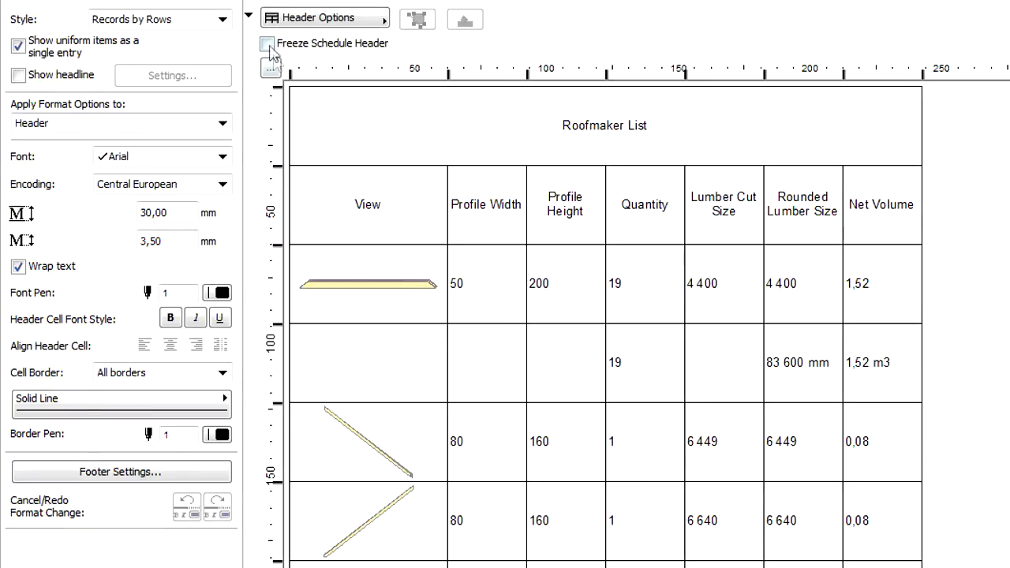
left_click(266, 44)
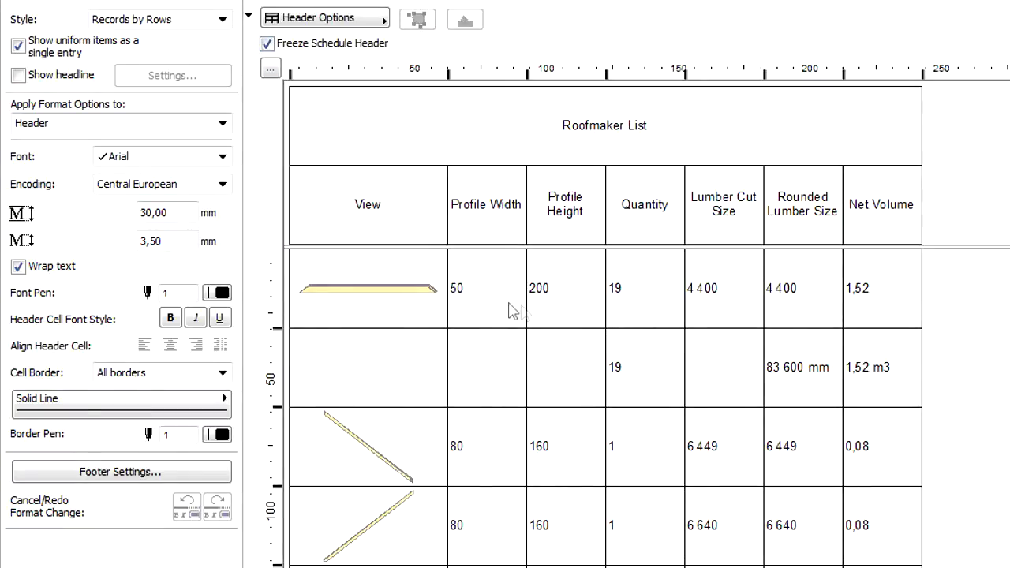
scroll(545, 309, "down", 3)
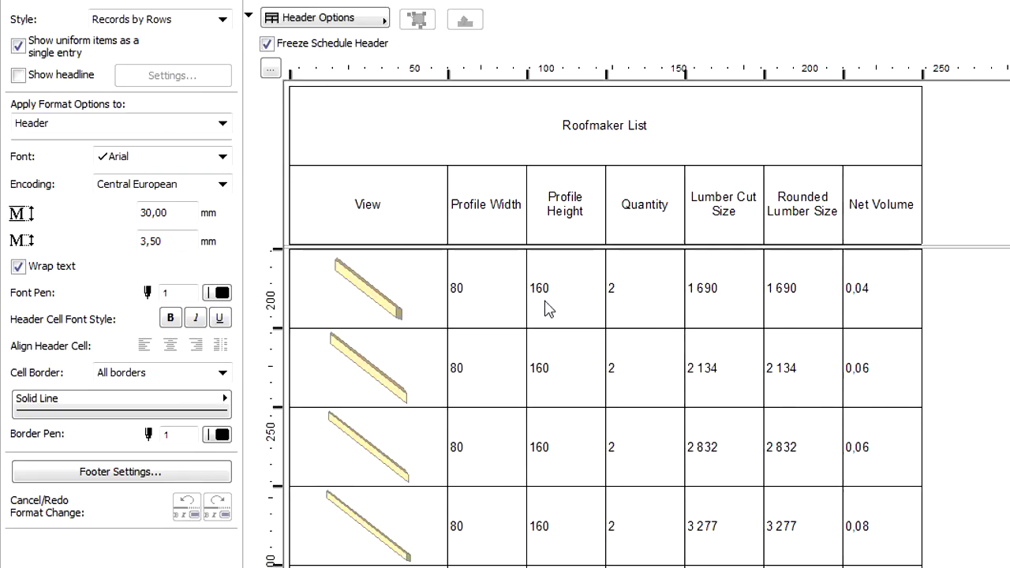
scroll(547, 309, "down", 3)
scroll(548, 309, "down", 6)
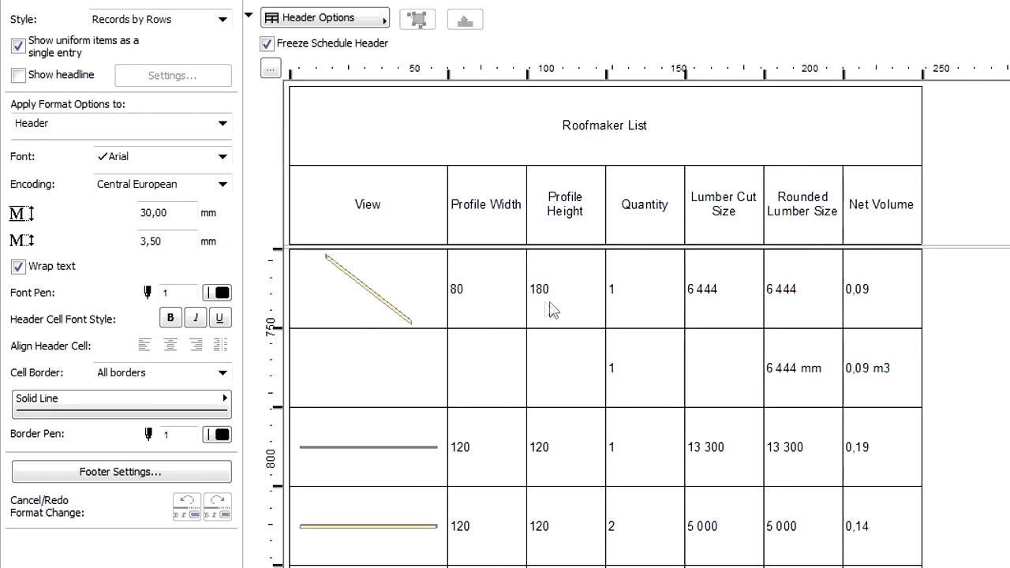
scroll(742, 330, "down", 5)
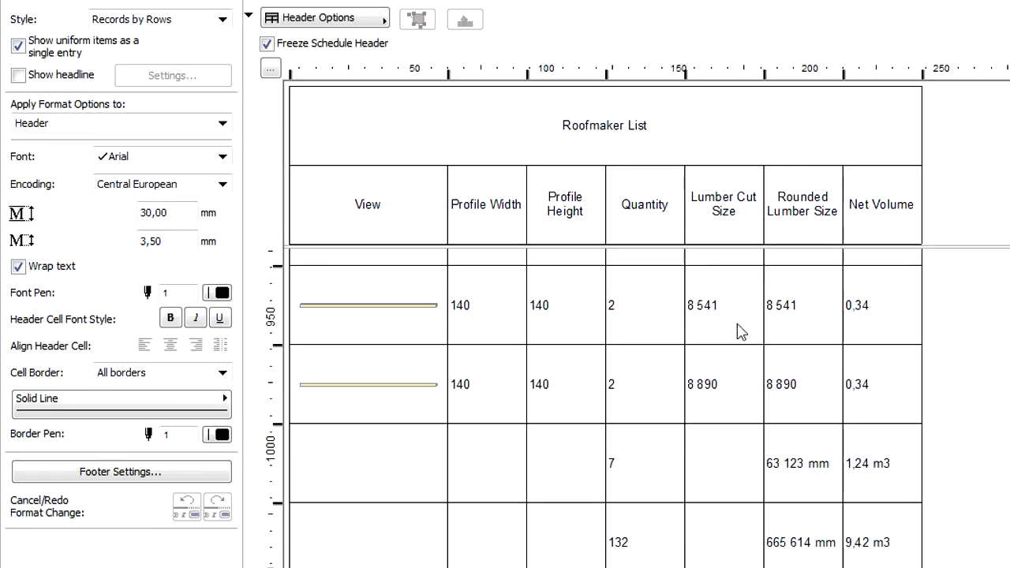
scroll(742, 332, "down", 5)
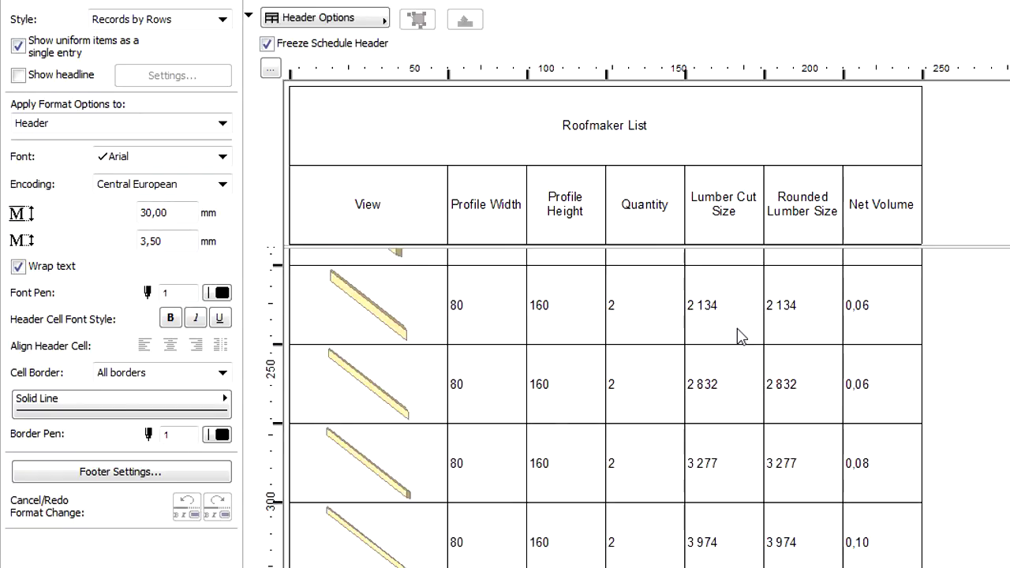
scroll(742, 336, "up", 5)
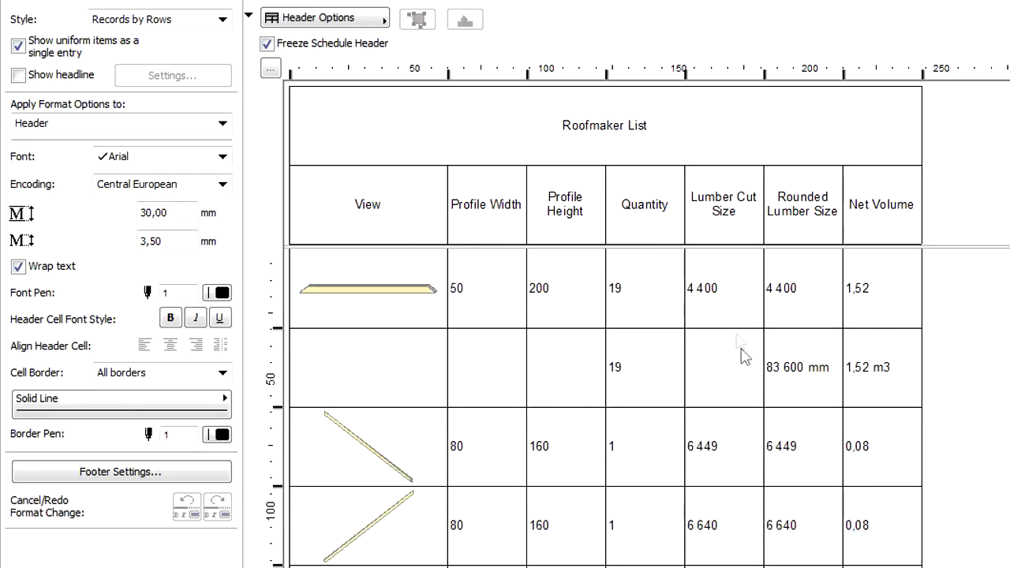
scroll(780, 428, "down", 4)
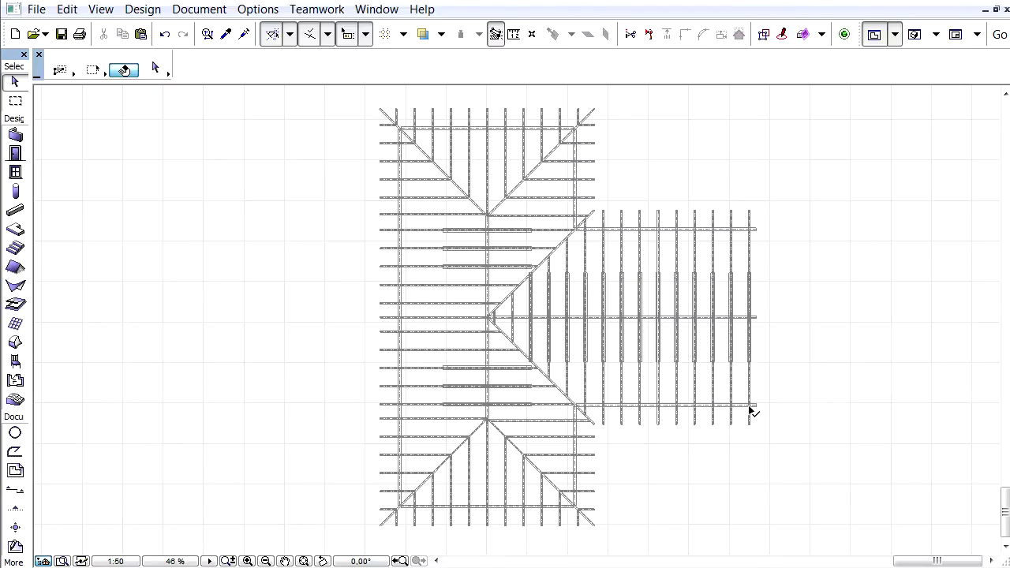
- Select all 132 framing members and set their listing Rounding Value to 100
key("ctrl+a")
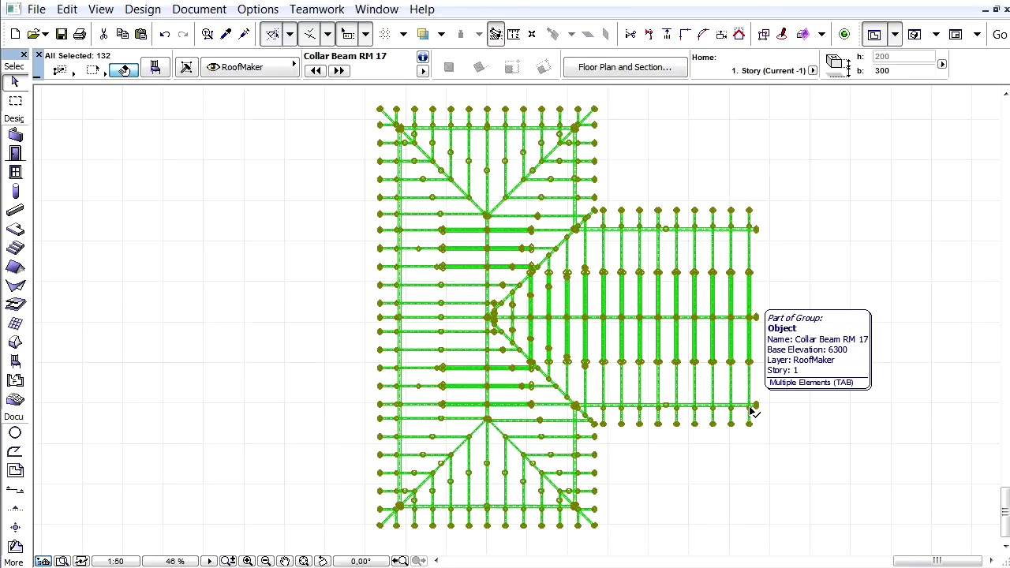
left_click(156, 67)
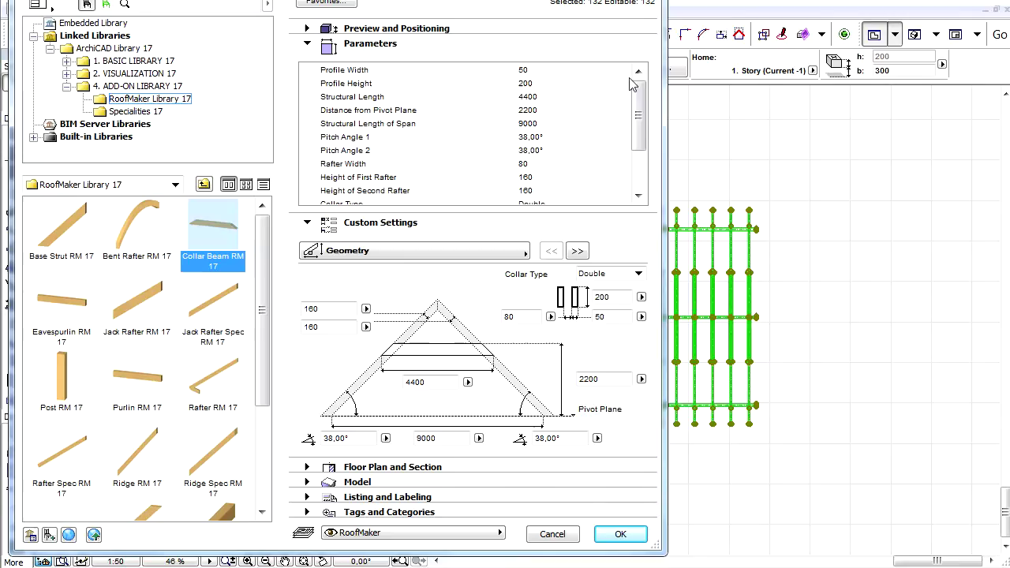
scroll(631, 85, "down", 3)
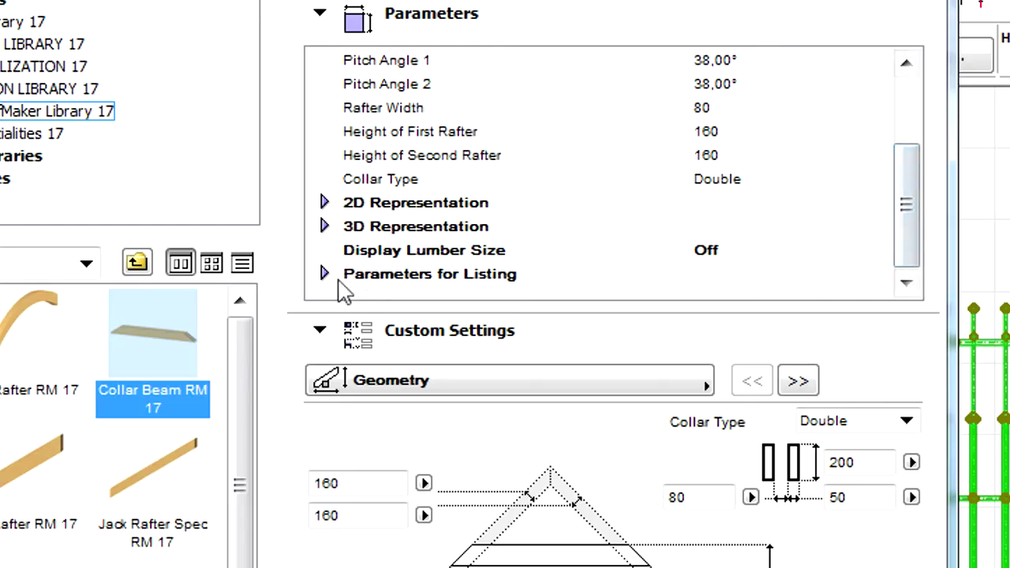
left_click(324, 274)
left_click_drag(908, 133, 912, 178)
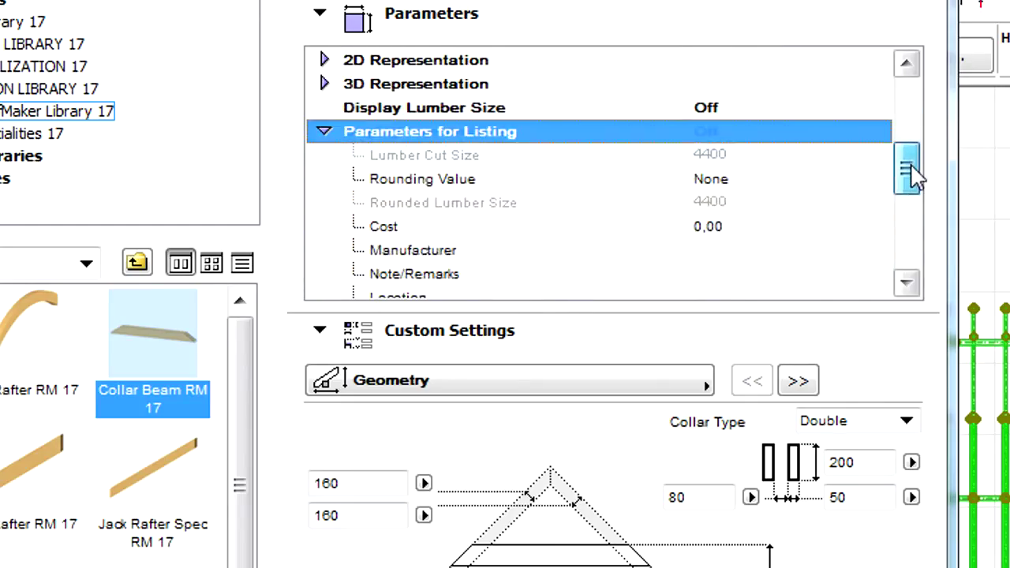
left_click(873, 189)
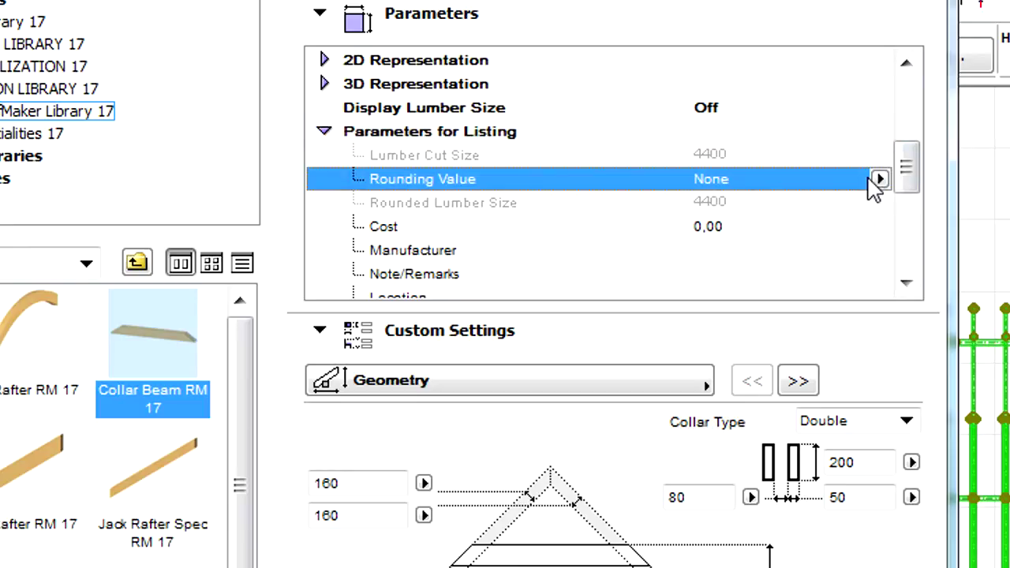
left_click(873, 179)
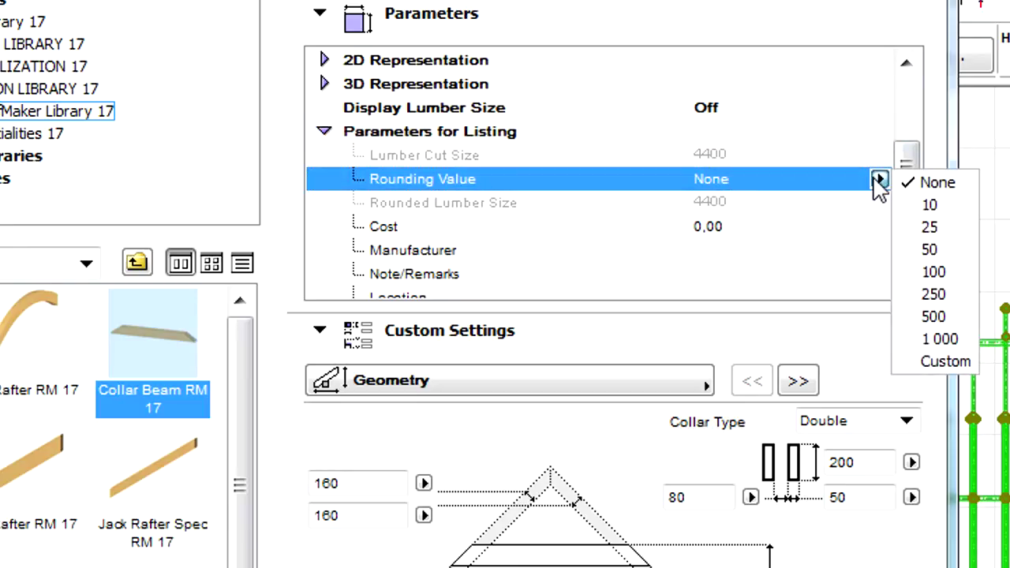
left_click(936, 272)
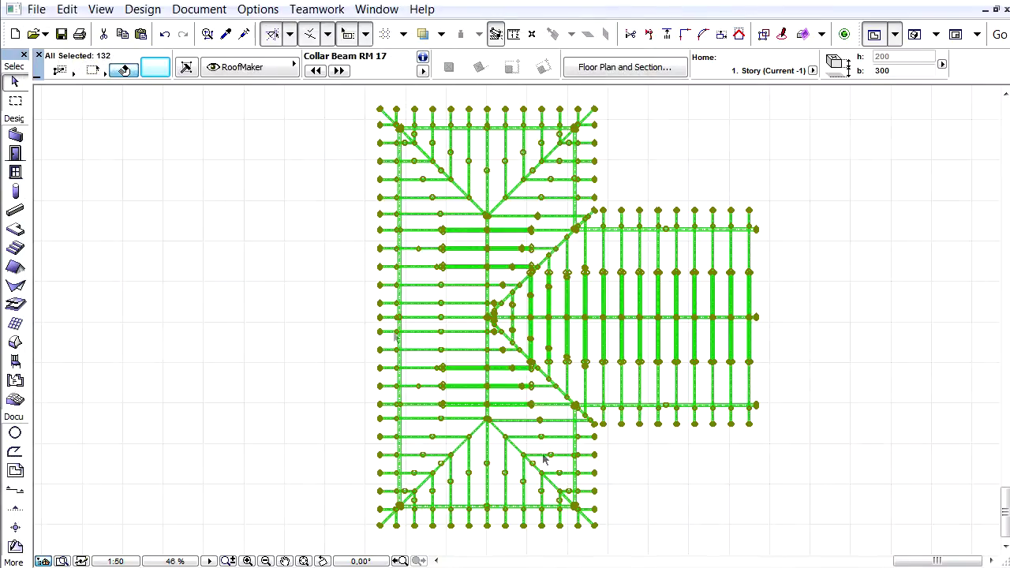
- Reopen the RoofMaker schedule from Schedules and Lists
left_click(199, 9)
mouse_move(377, 349)
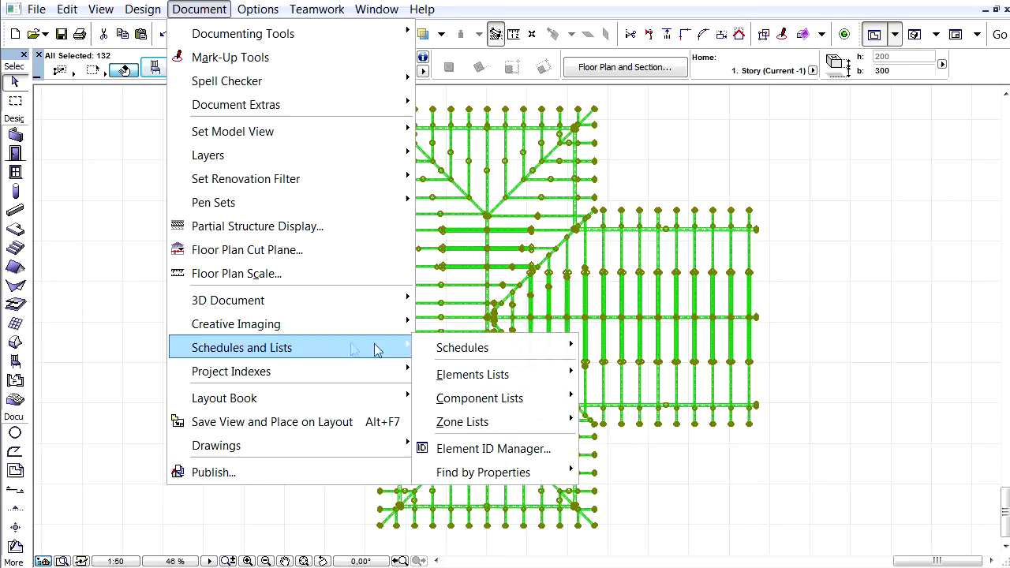
mouse_move(516, 348)
left_click(676, 419)
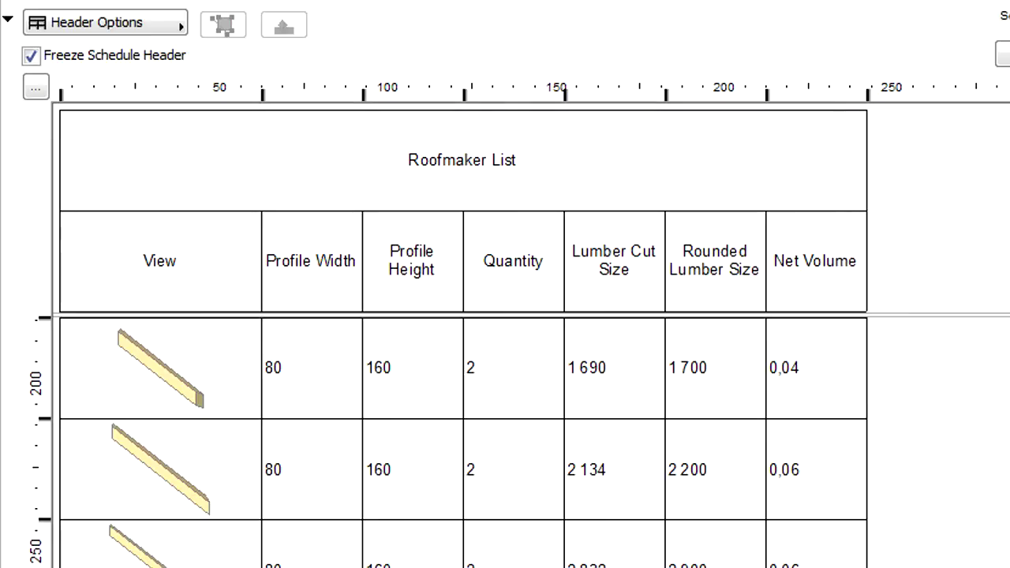
- Scroll to the 132-piece grand total (669 600 mm, 9,42 m3) and select it
scroll(463, 442, "down", 5)
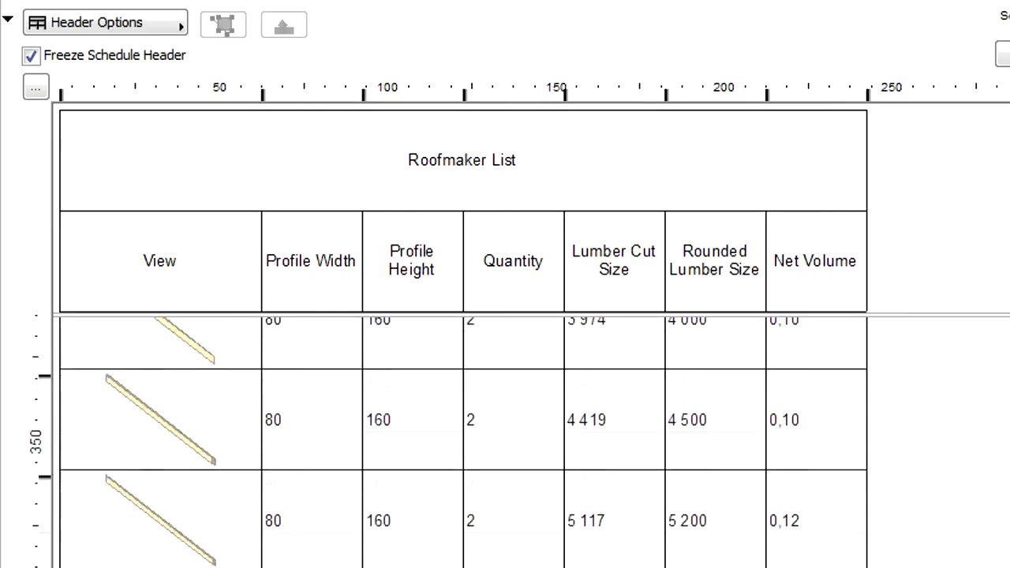
scroll(952, 469, "down", 5)
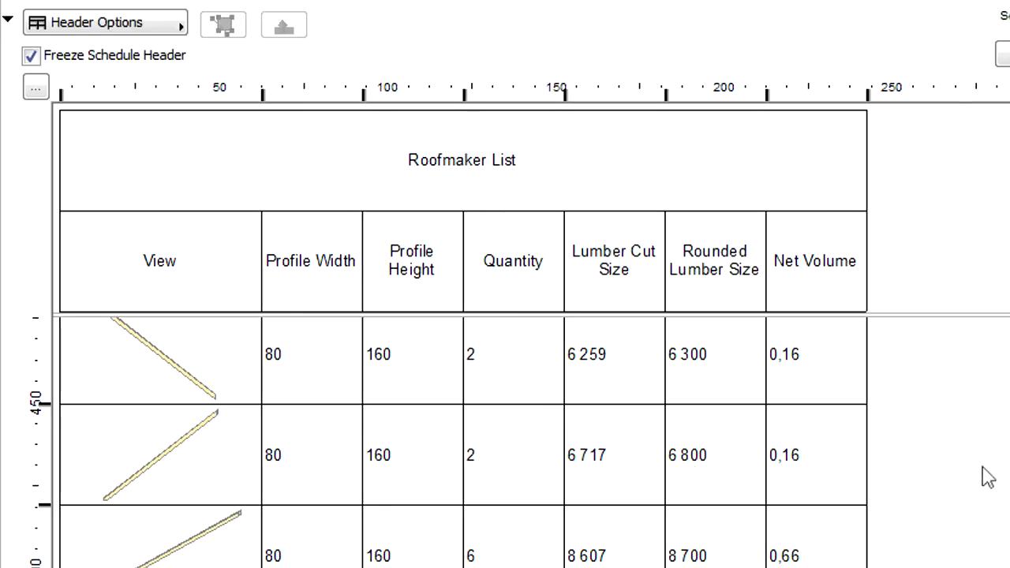
scroll(737, 561, "down", 5)
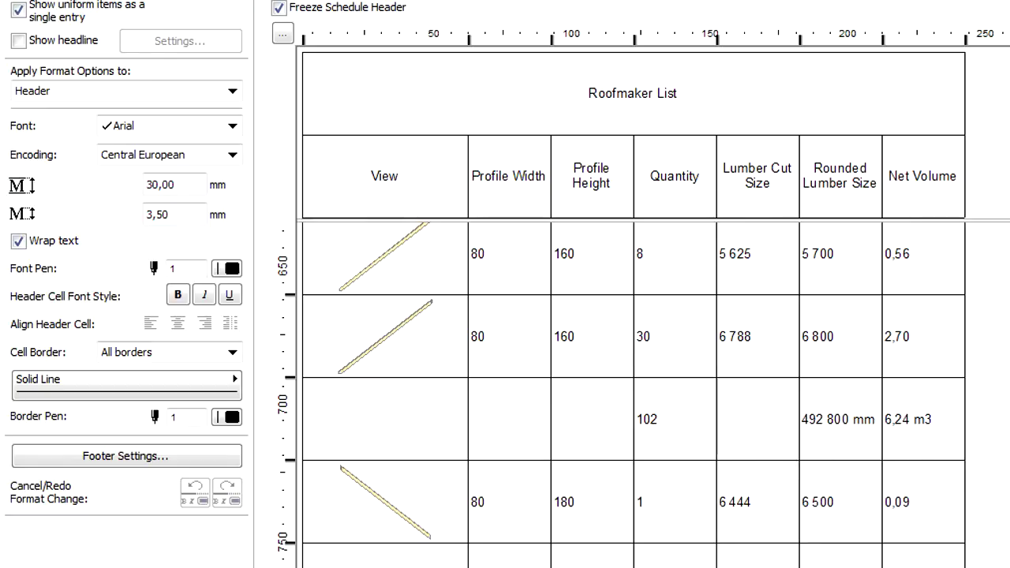
scroll(836, 419, "down", 7)
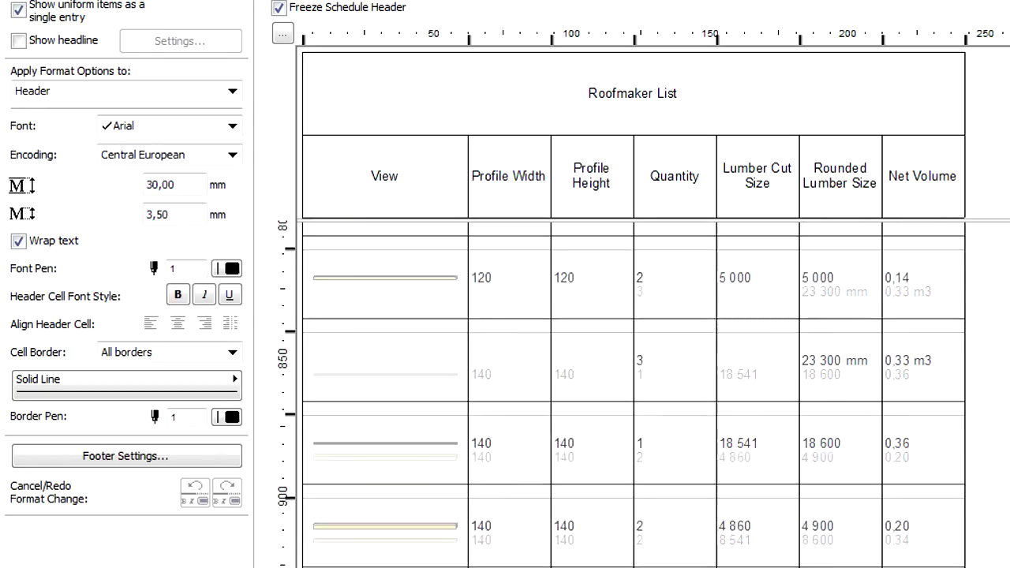
scroll(632, 393, "down", 2)
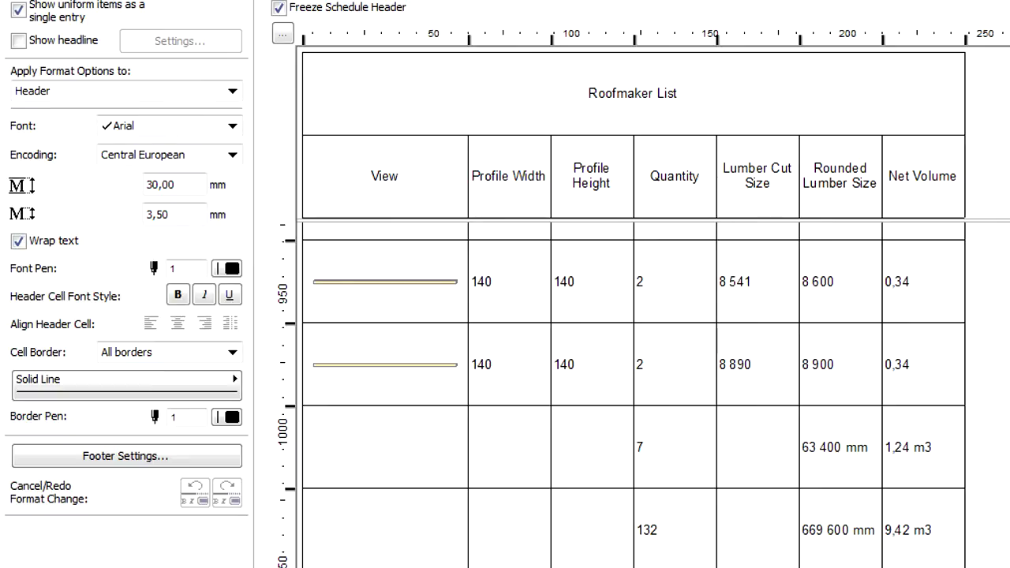
left_click(946, 541)
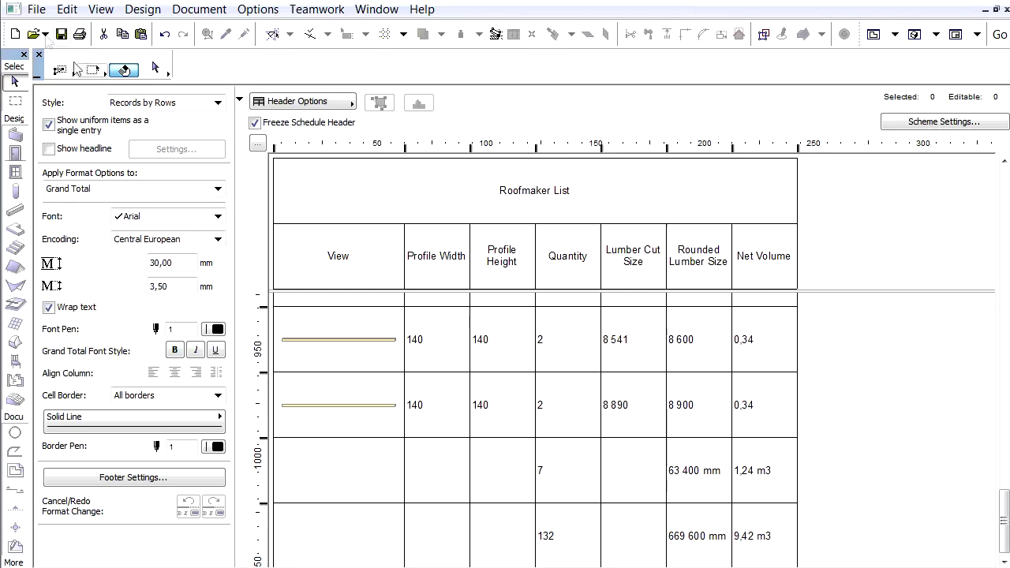
- Export the Roofmaker List as the Excel workbook 'Roofmaker' (*.xls), set to open after saving
left_click(35, 10)
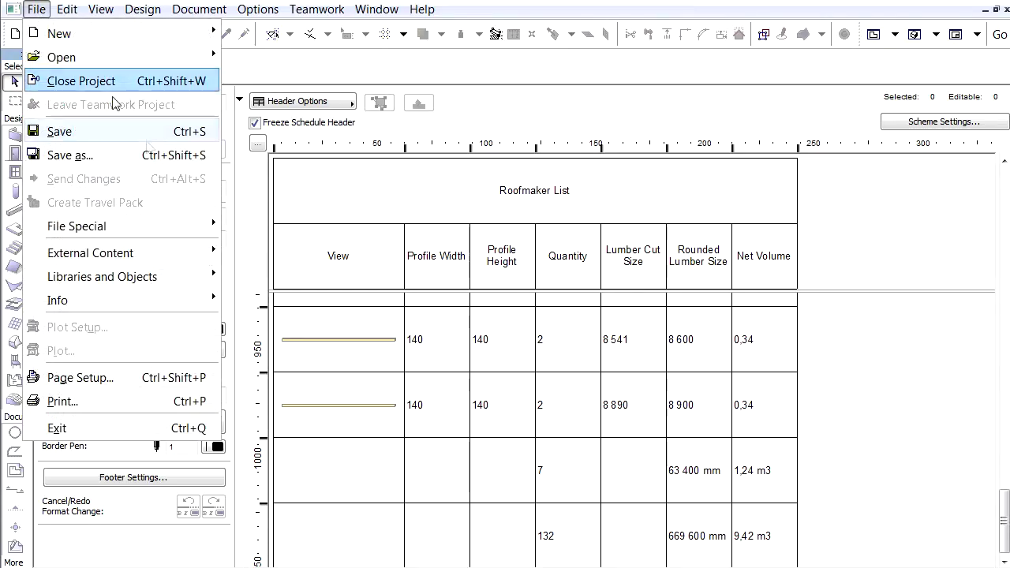
left_click(177, 158)
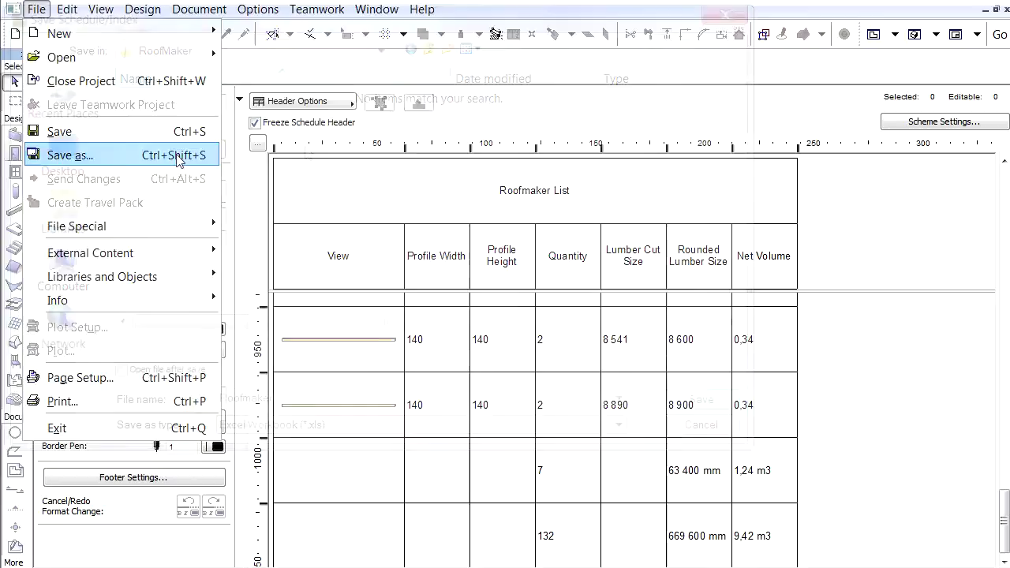
left_click(37, 288)
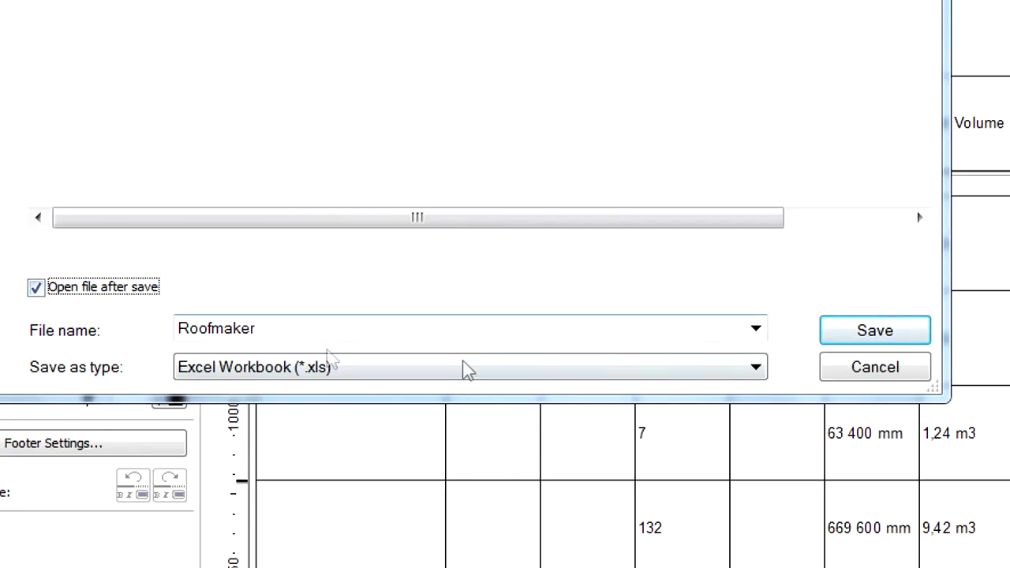
left_click(882, 334)
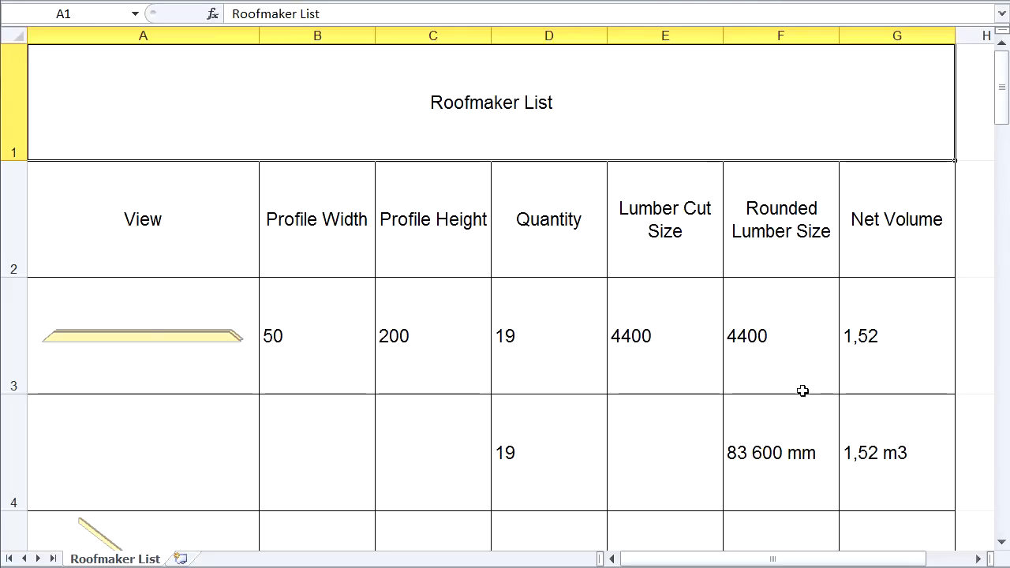
scroll(859, 406, "down", 1)
scroll(785, 386, "up", 1, "ctrl")
scroll(783, 386, "down", 2, "ctrl")
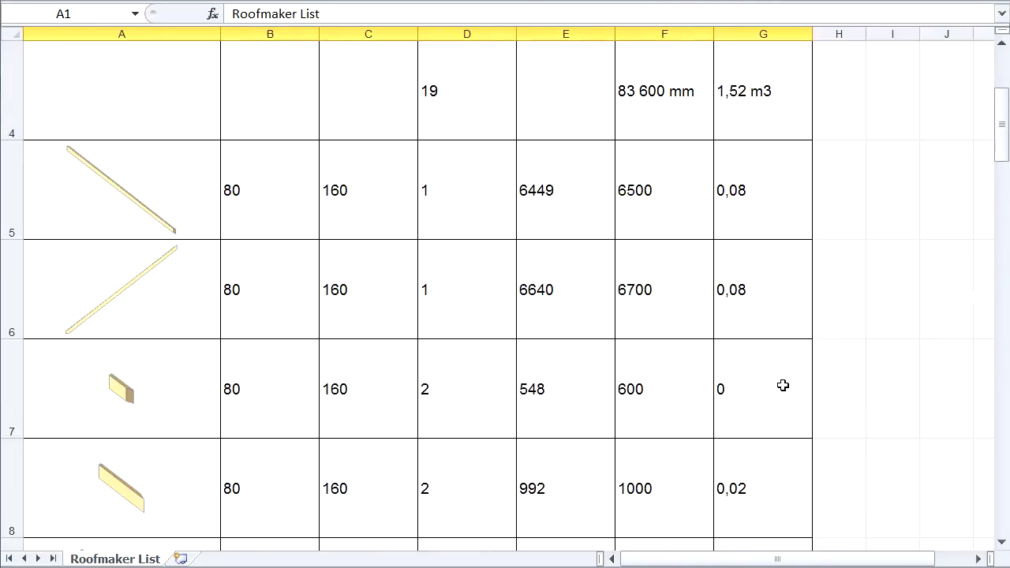
scroll(783, 386, "down", 1, "ctrl")
scroll(420, 335, "down", 2)
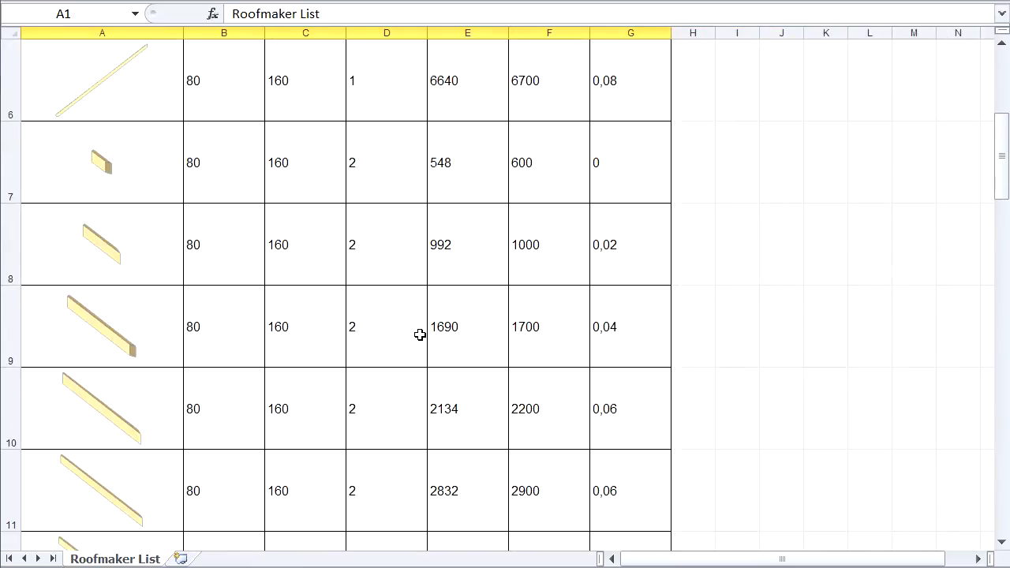
scroll(417, 334, "down", 1)
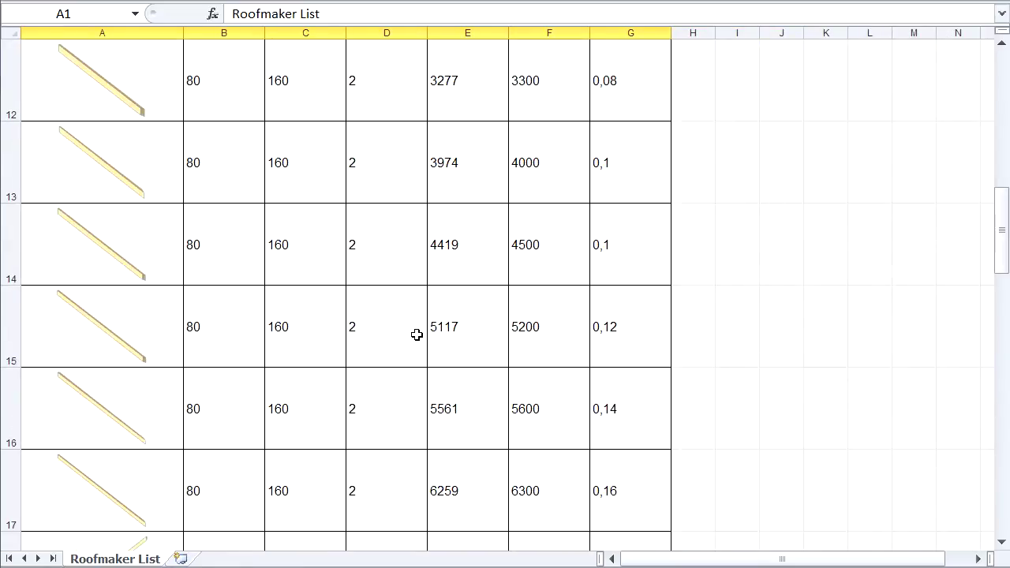